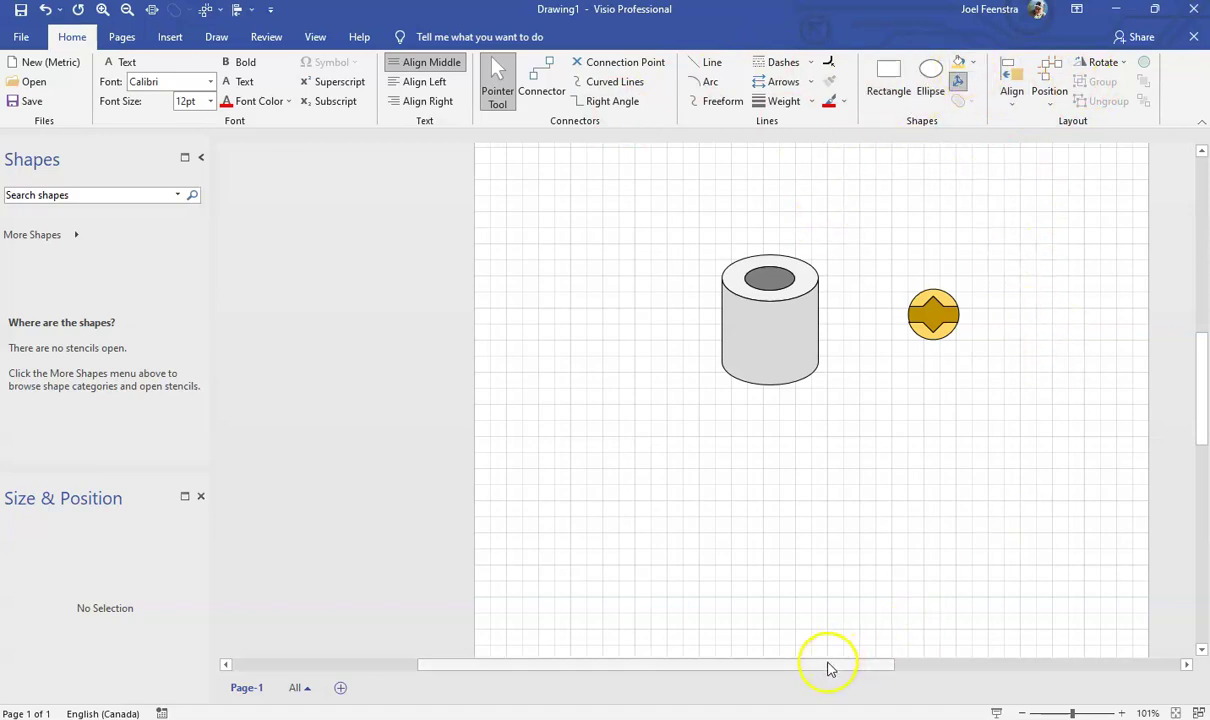
Try pulling the cylinder body away from its top, then undo the move.
left_click_drag(829, 667, 873, 665)
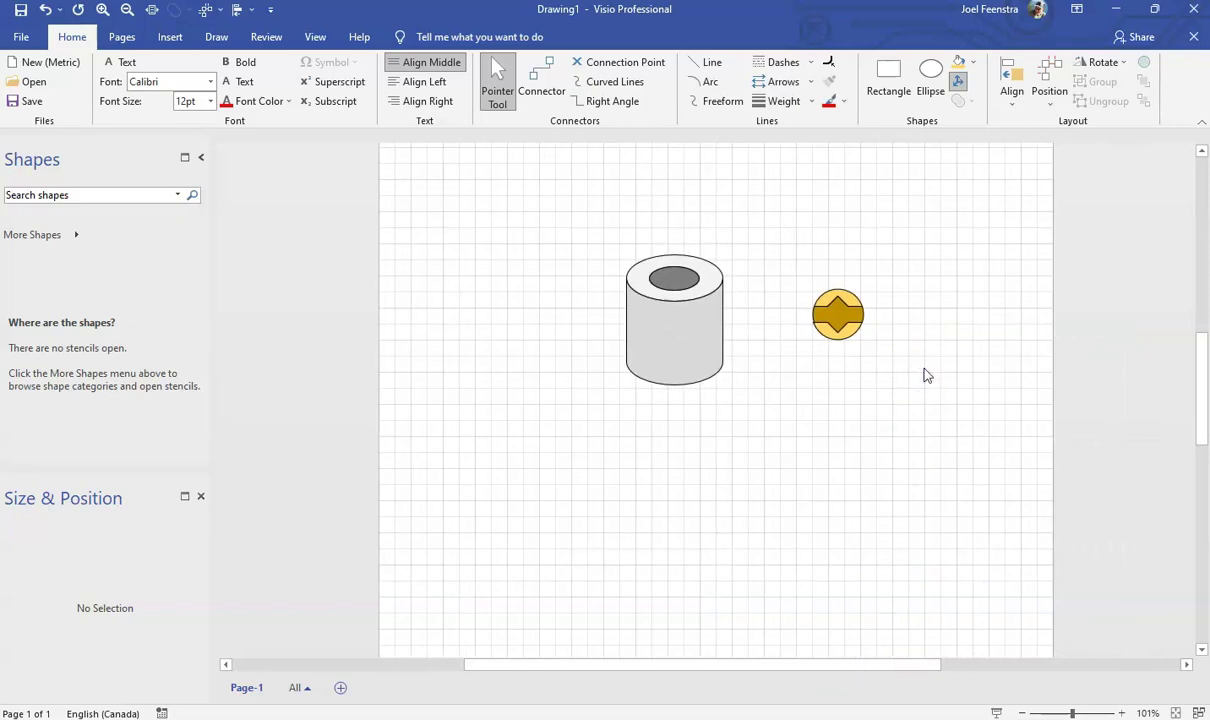
scroll(790, 458, "up", 3)
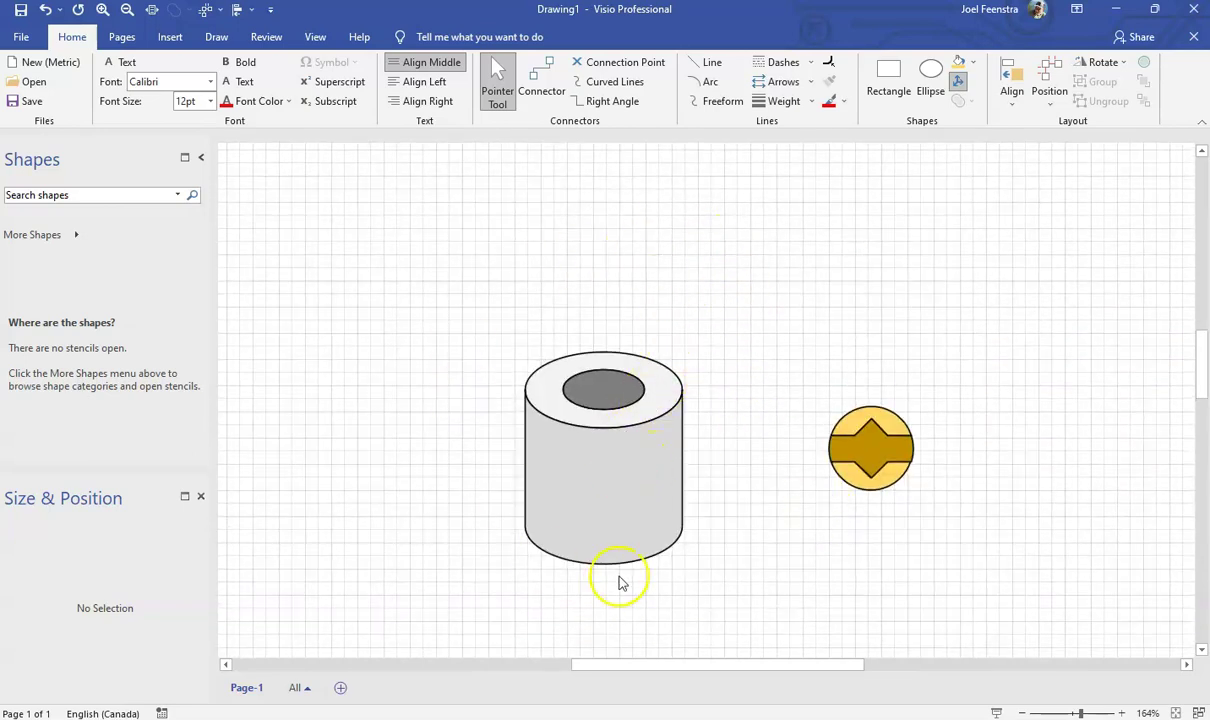
left_click_drag(575, 483, 922, 360)
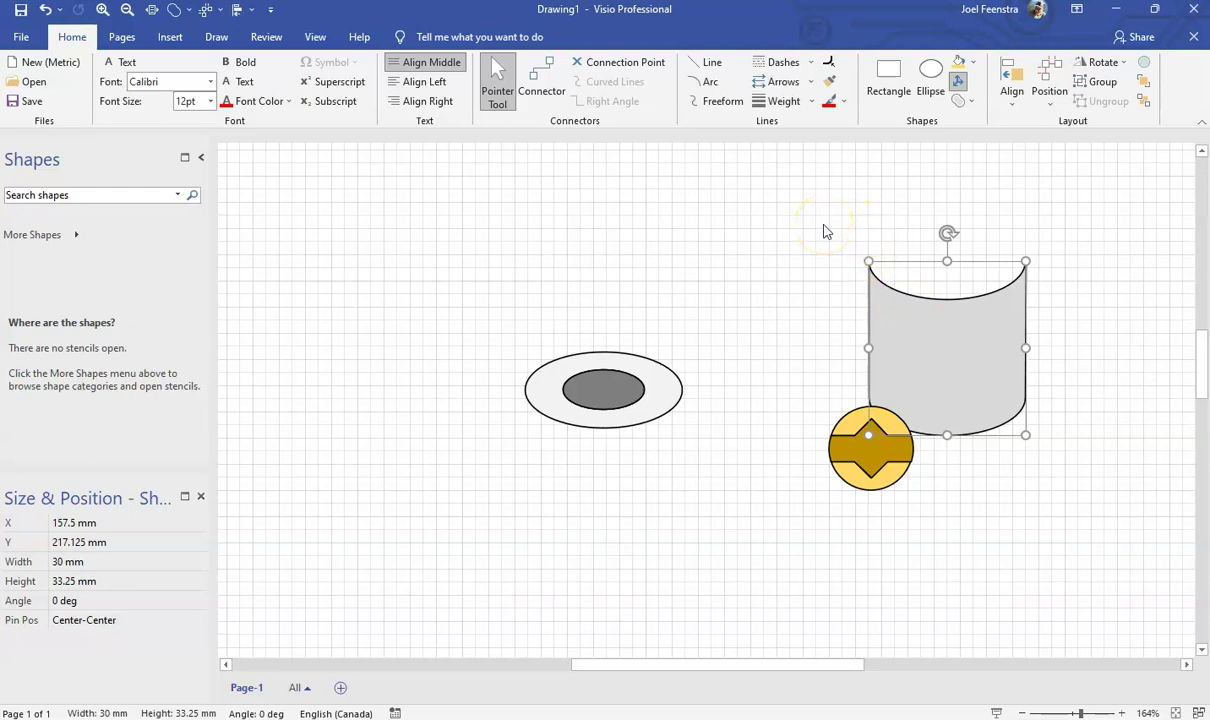
key("ctrl+z")
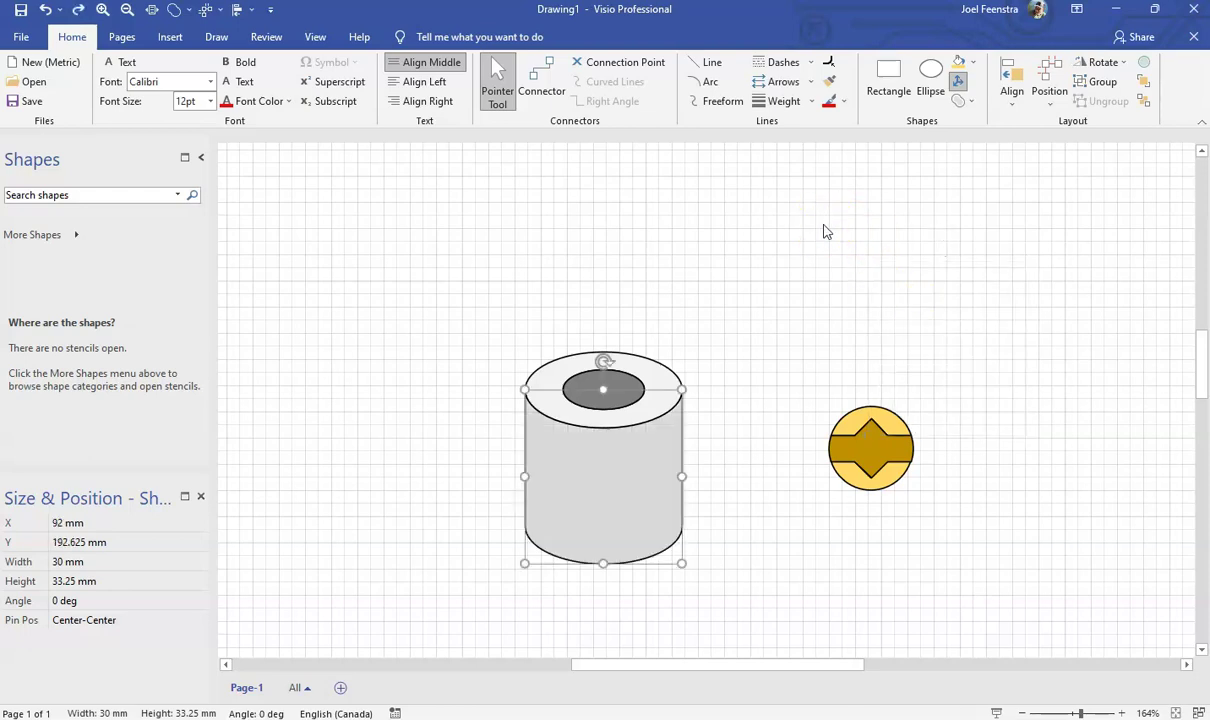
left_click(768, 392)
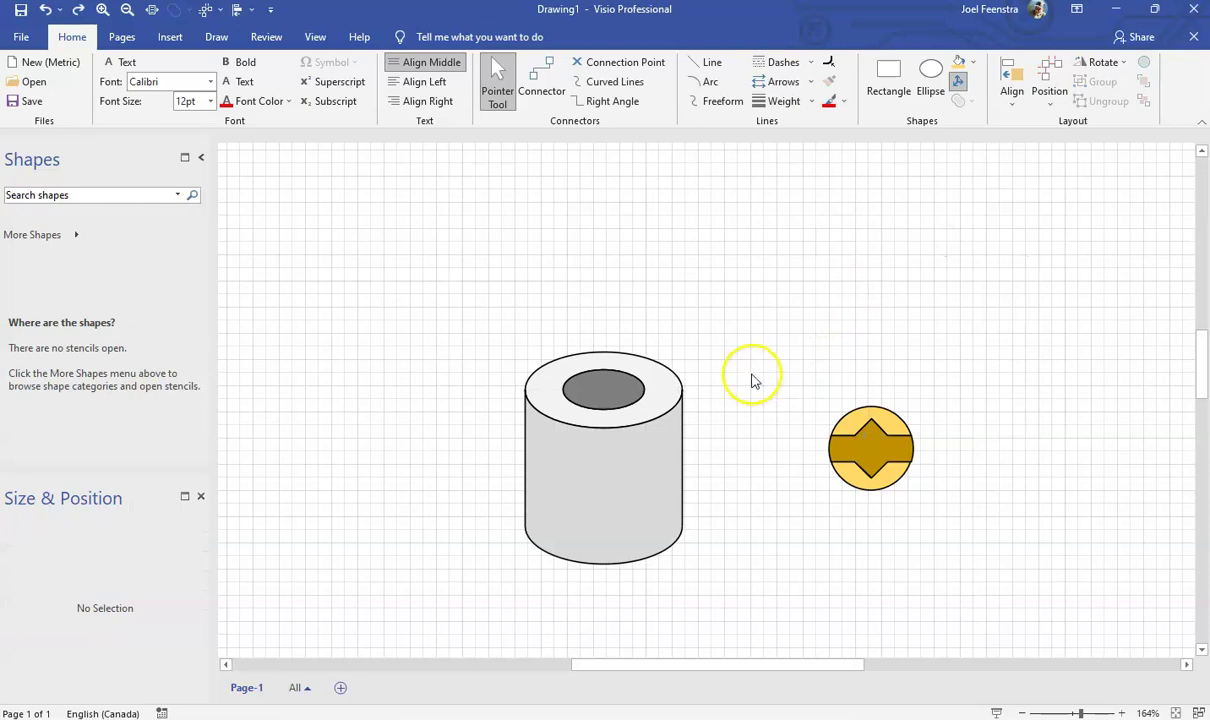
Select the cylinder's inner ellipse, top ring and body together with a marquee.
left_click(619, 392)
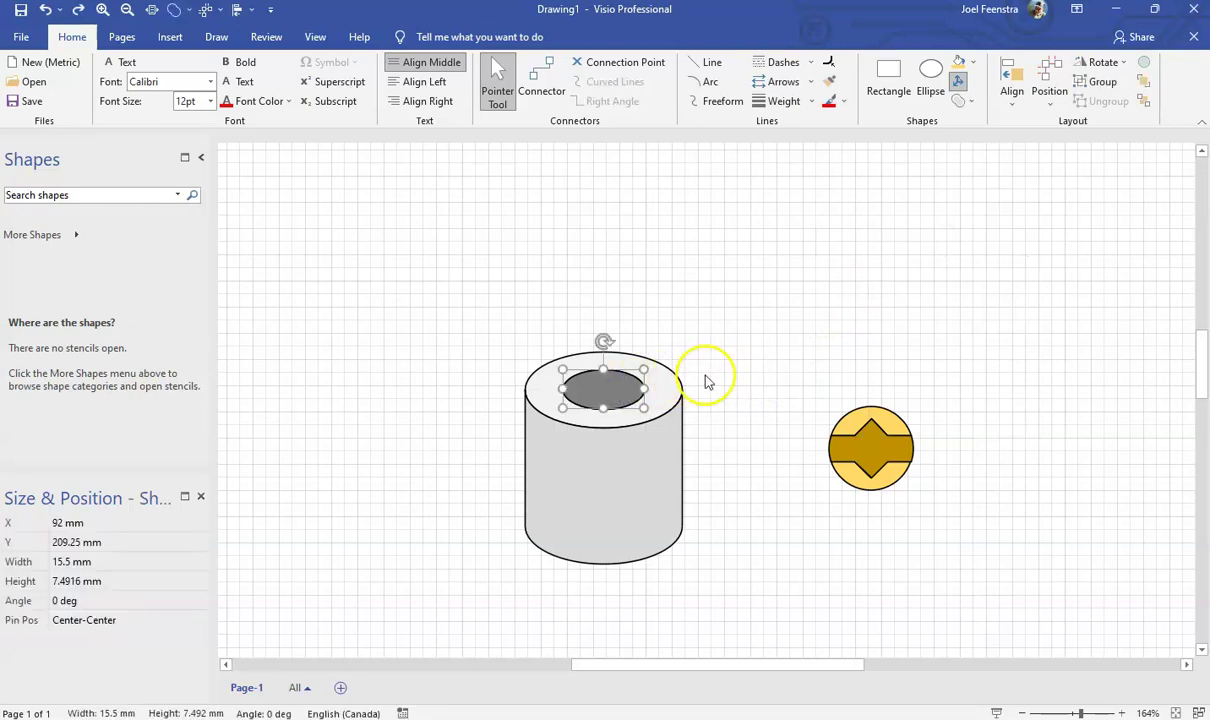
left_click_drag(737, 267, 447, 685)
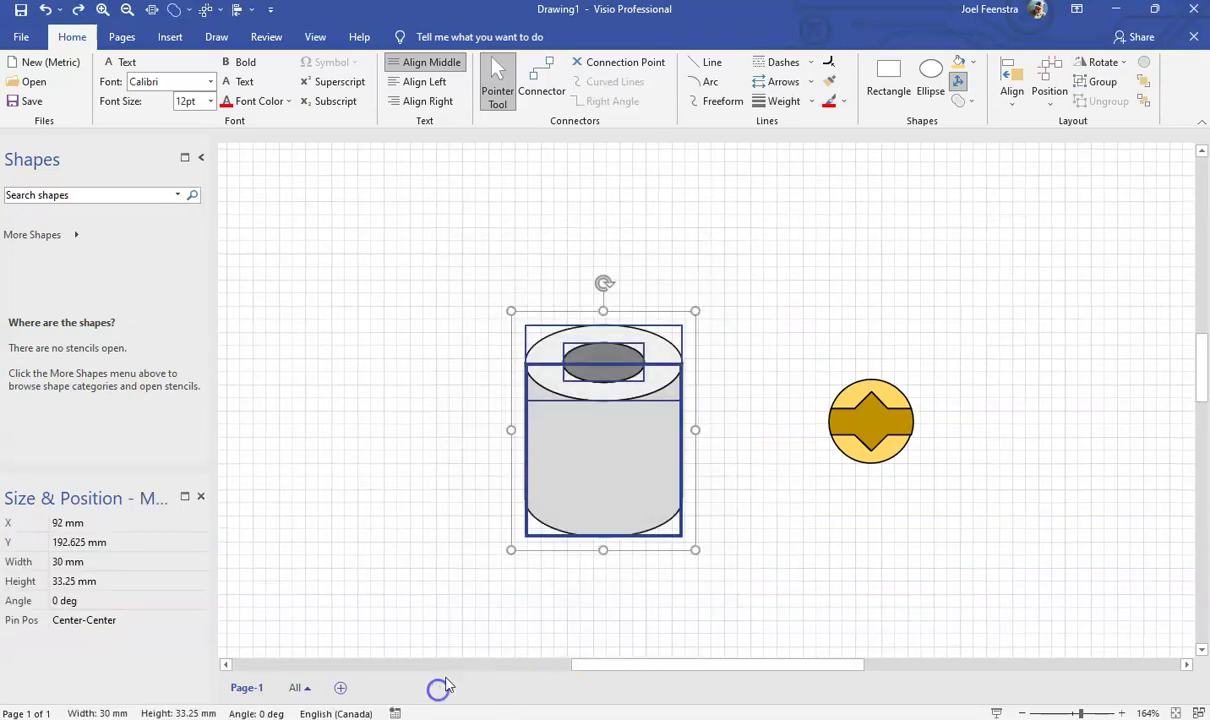
left_click(624, 221)
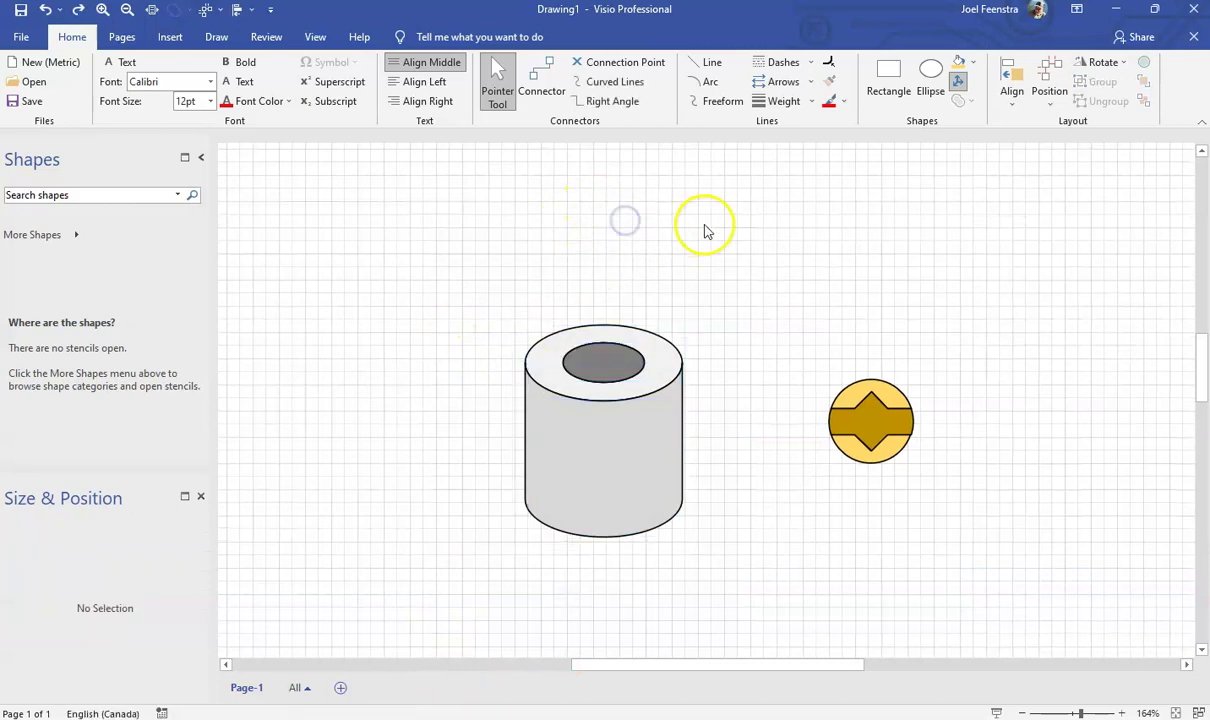
left_click_drag(761, 236, 400, 645)
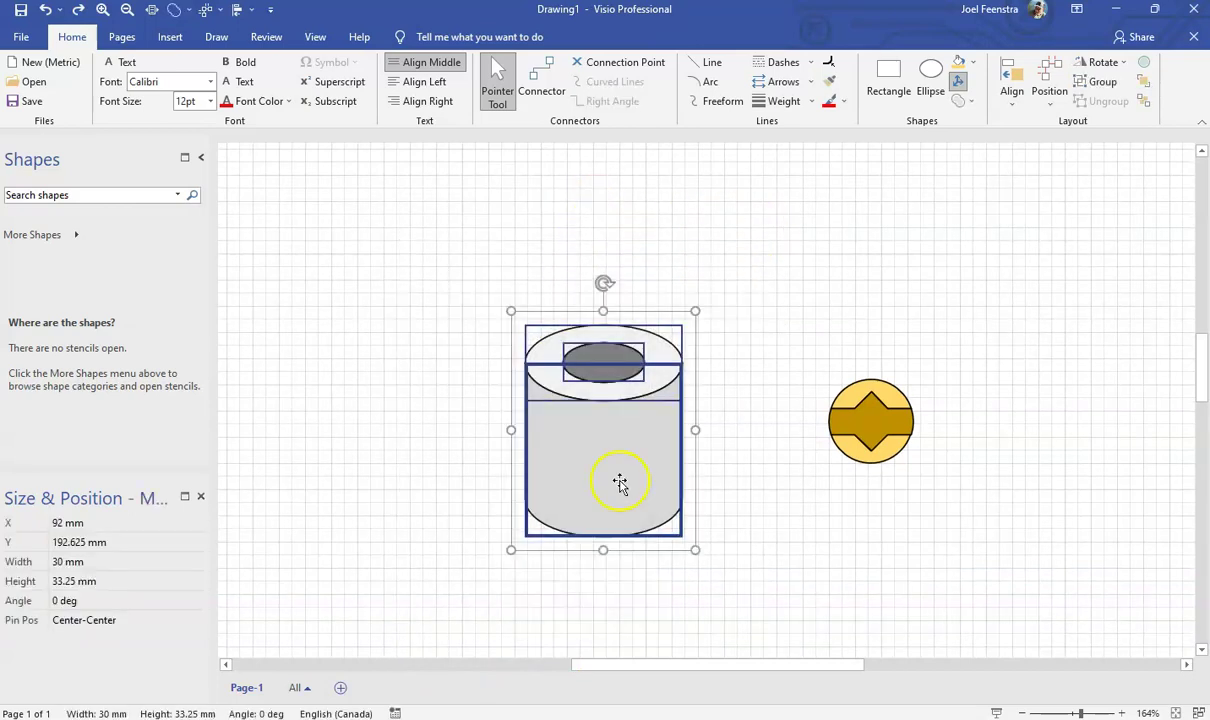
left_click(745, 303)
left_click(620, 358)
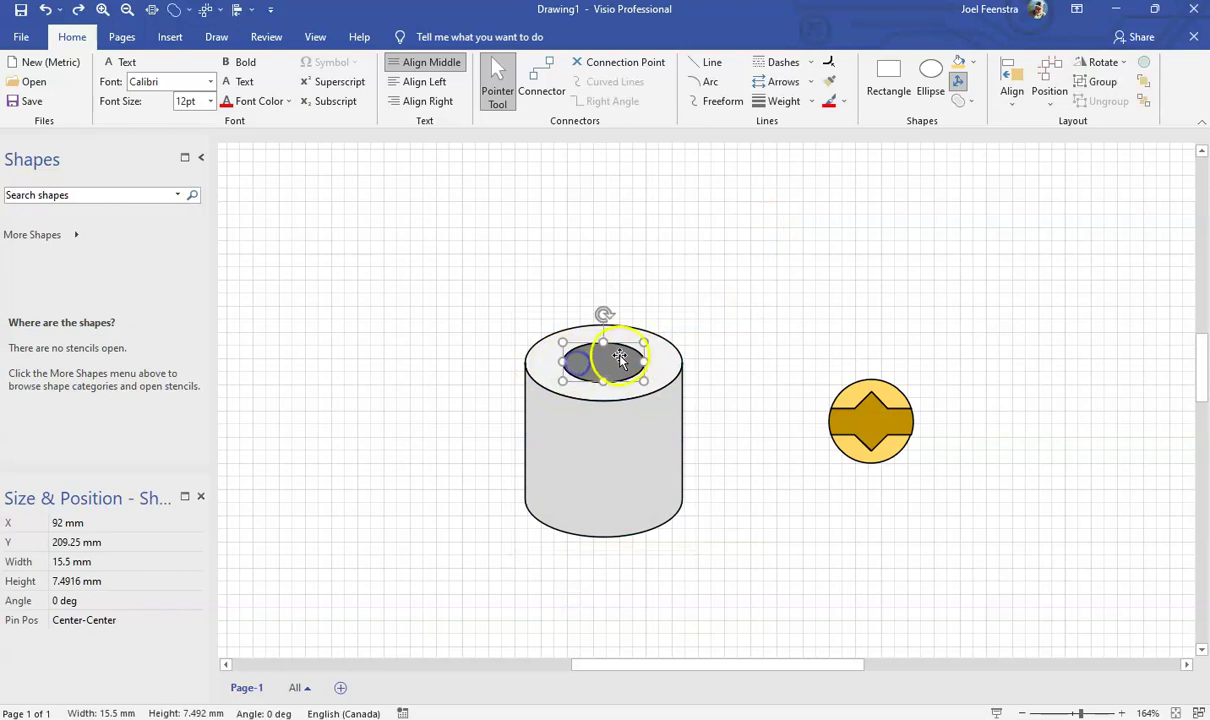
left_click(535, 358, "shift")
left_click(548, 428, "shift")
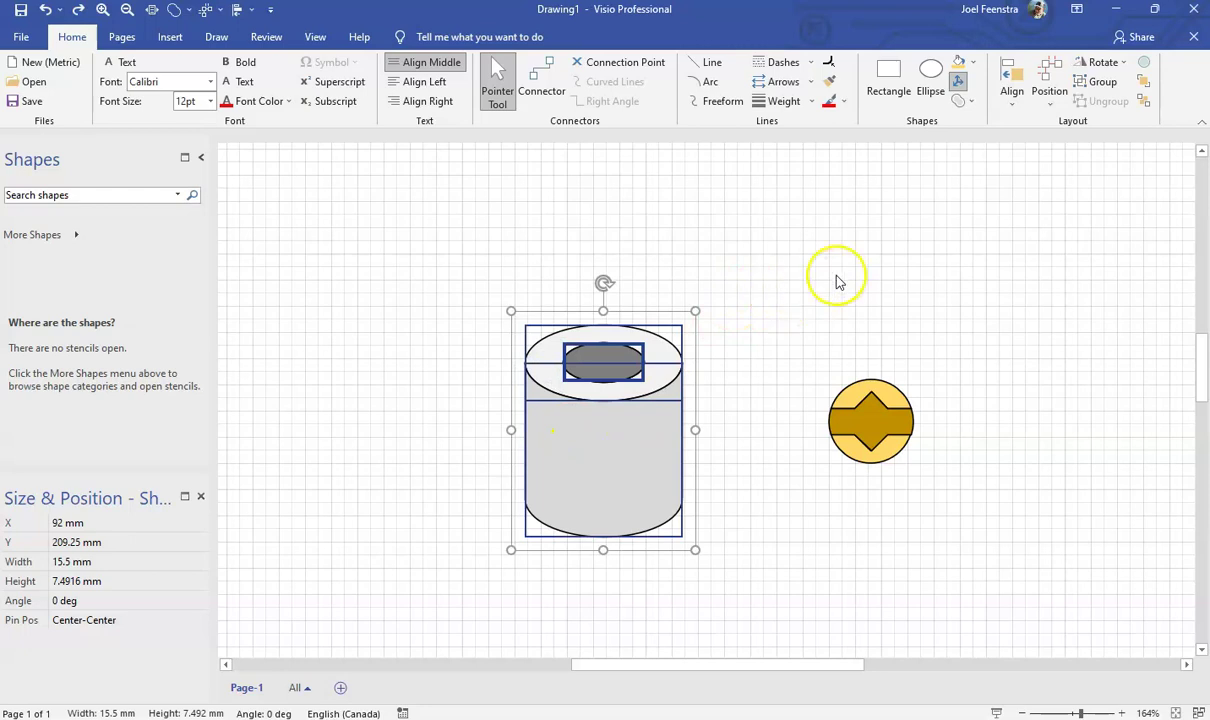
left_click(770, 286)
left_click_drag(733, 216, 340, 610)
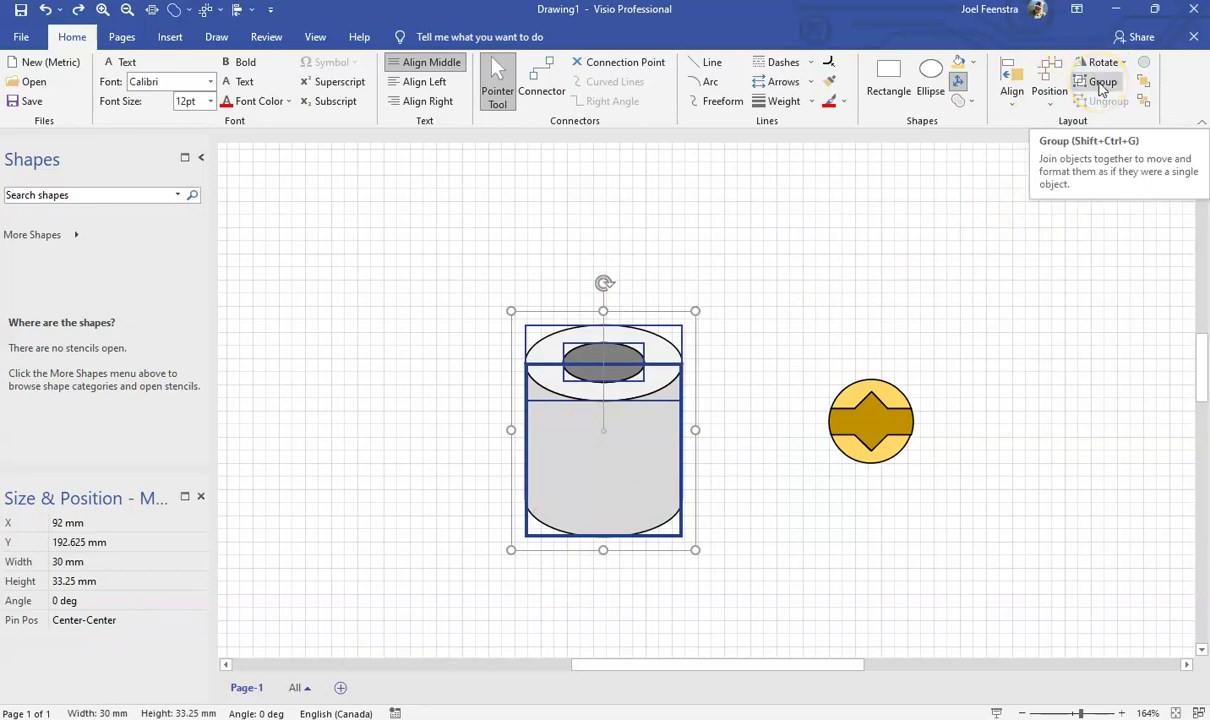
Group the cylinder's three parts and move the group further left.
left_click(1101, 86)
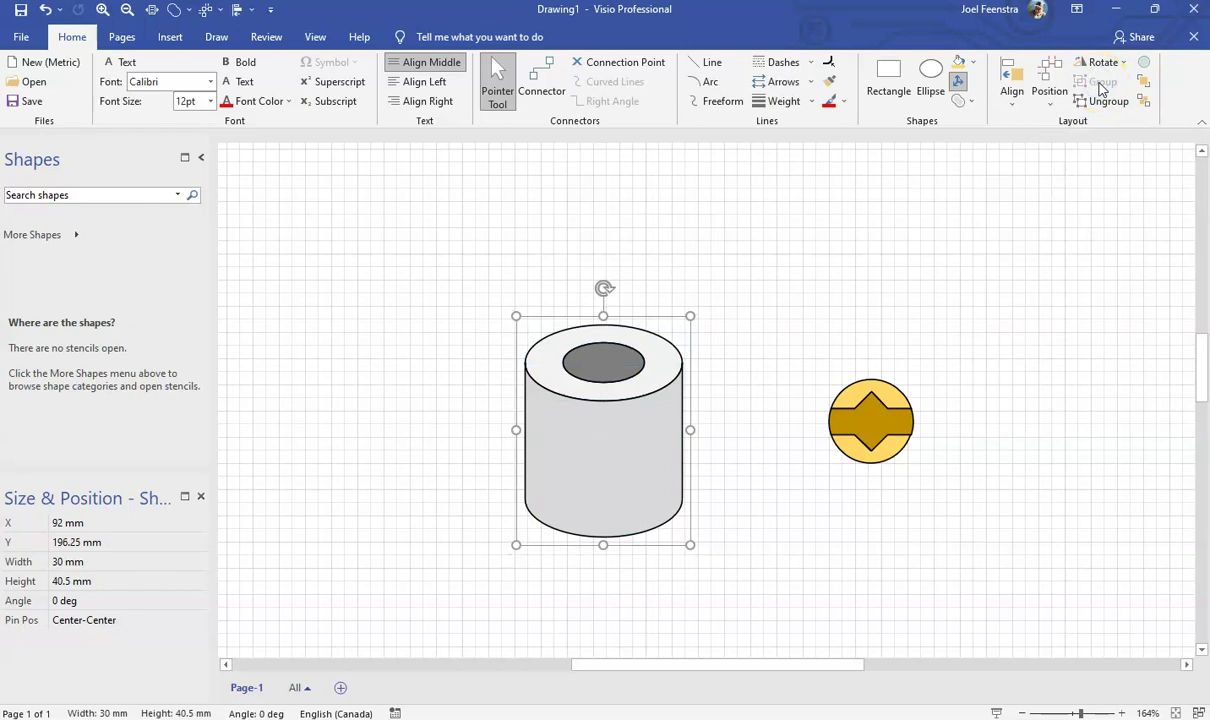
left_click_drag(610, 445, 480, 324)
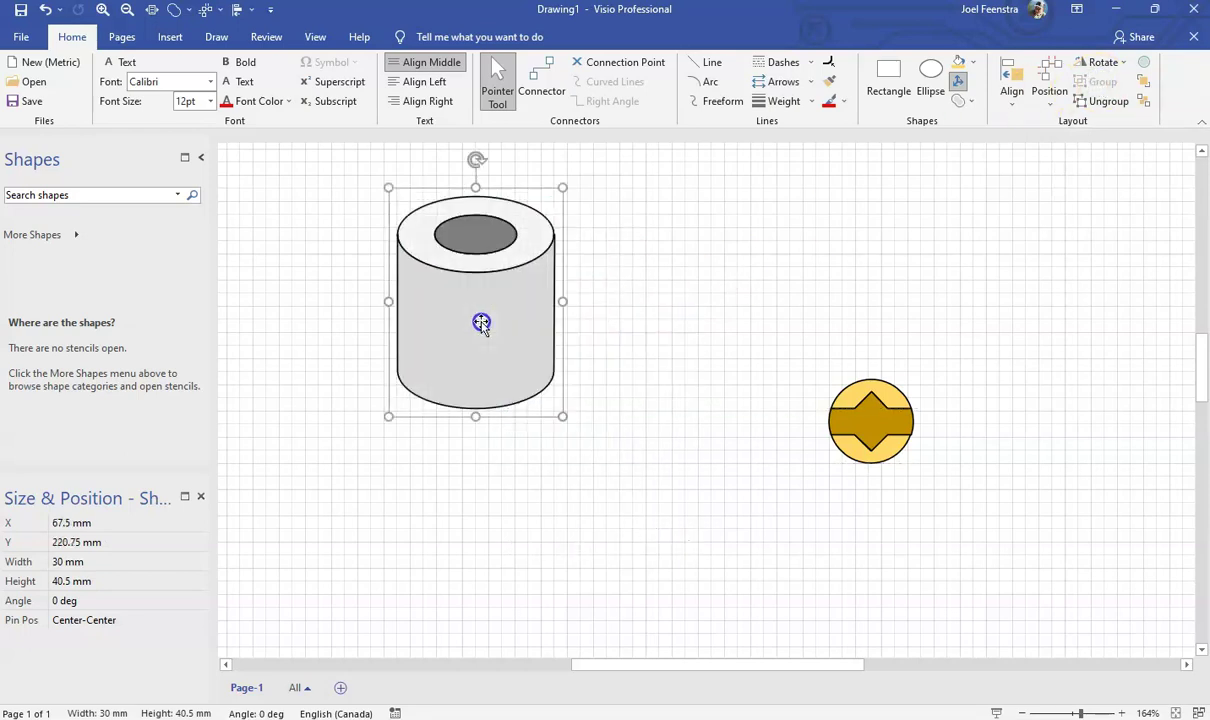
left_click_drag(464, 280, 412, 441)
left_click_drag(424, 278, 589, 329)
Rotate the grouped cylinder to a 45° angle, then turn it back toward upright.
left_click(64, 603)
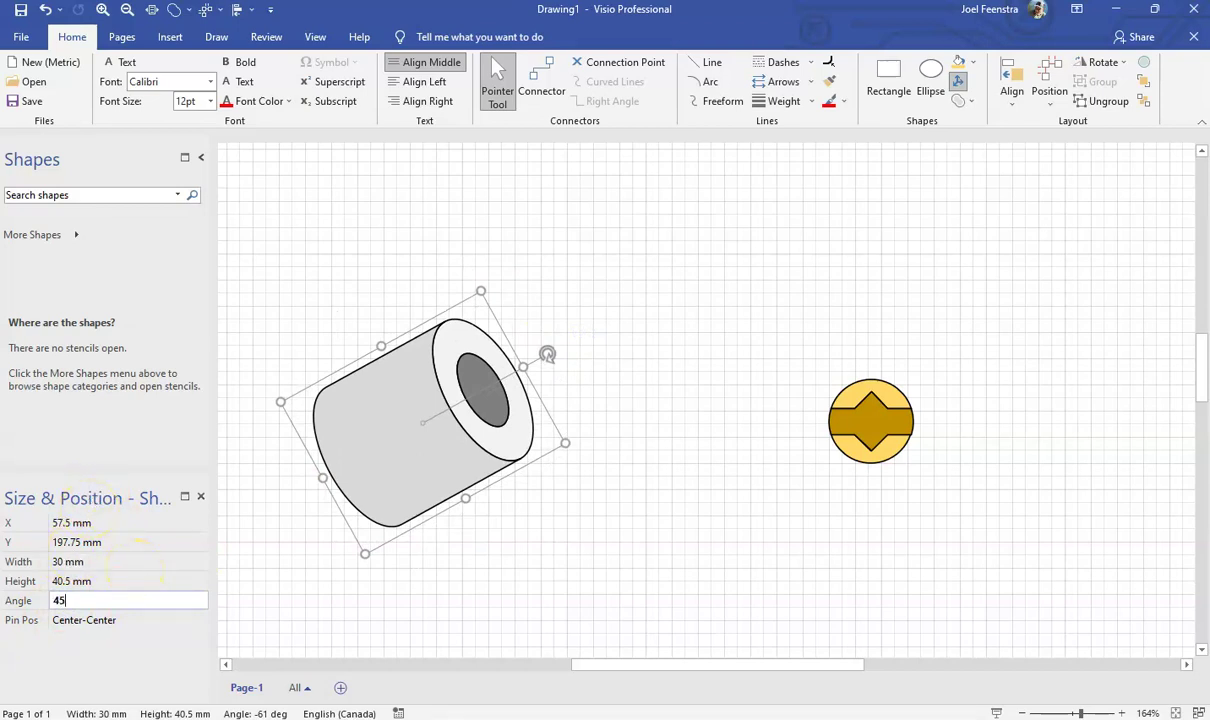
key("Return")
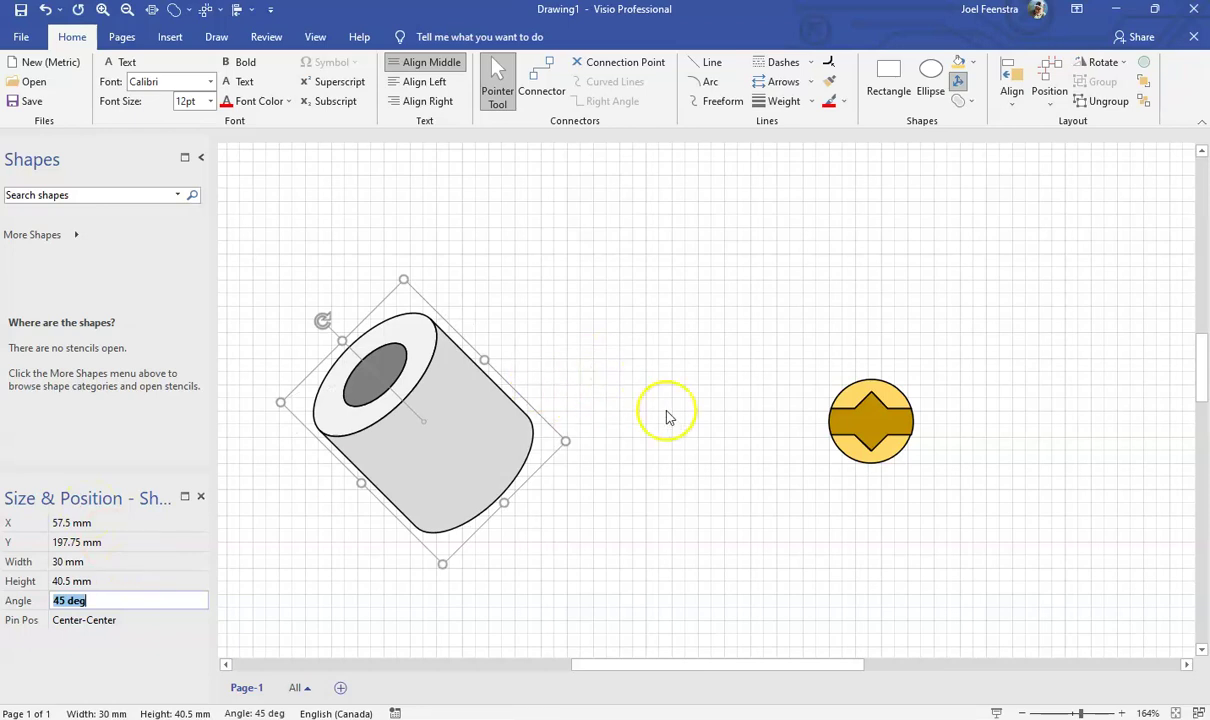
left_click_drag(320, 320, 419, 278)
Stand the cylinder upright and copy it, spreading four cylinders around the screw.
left_click(595, 355)
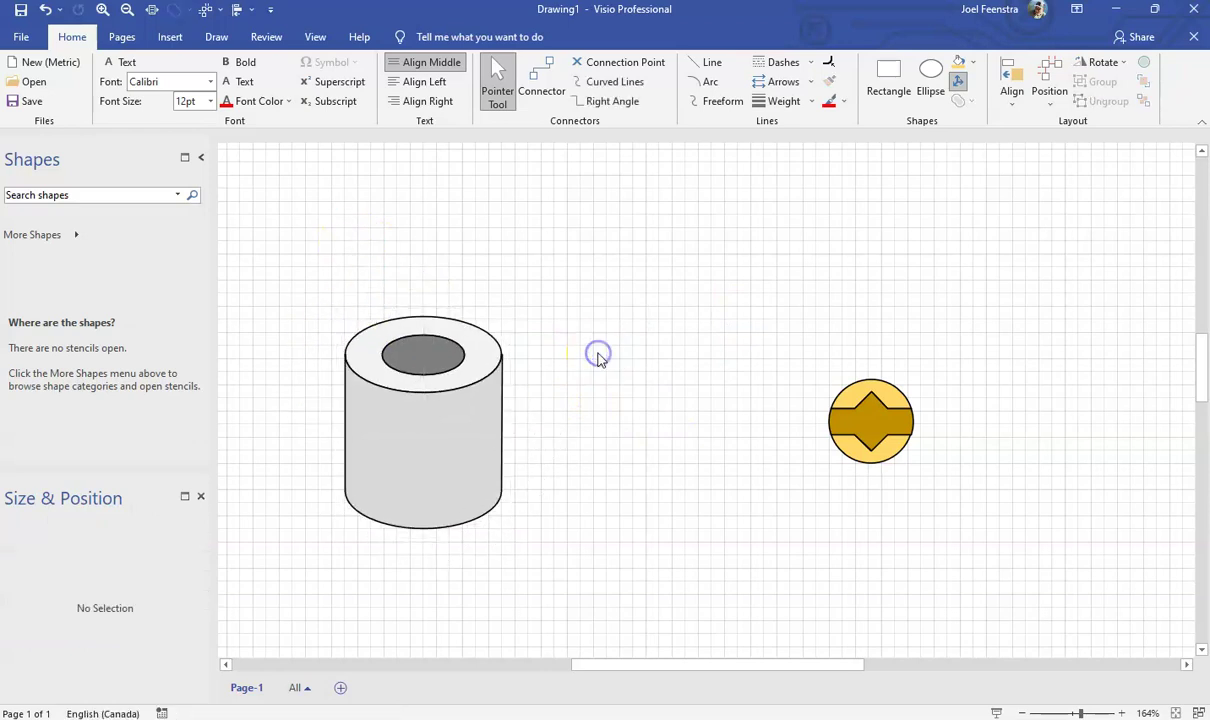
scroll(431, 455, "down", 3)
left_click(428, 462)
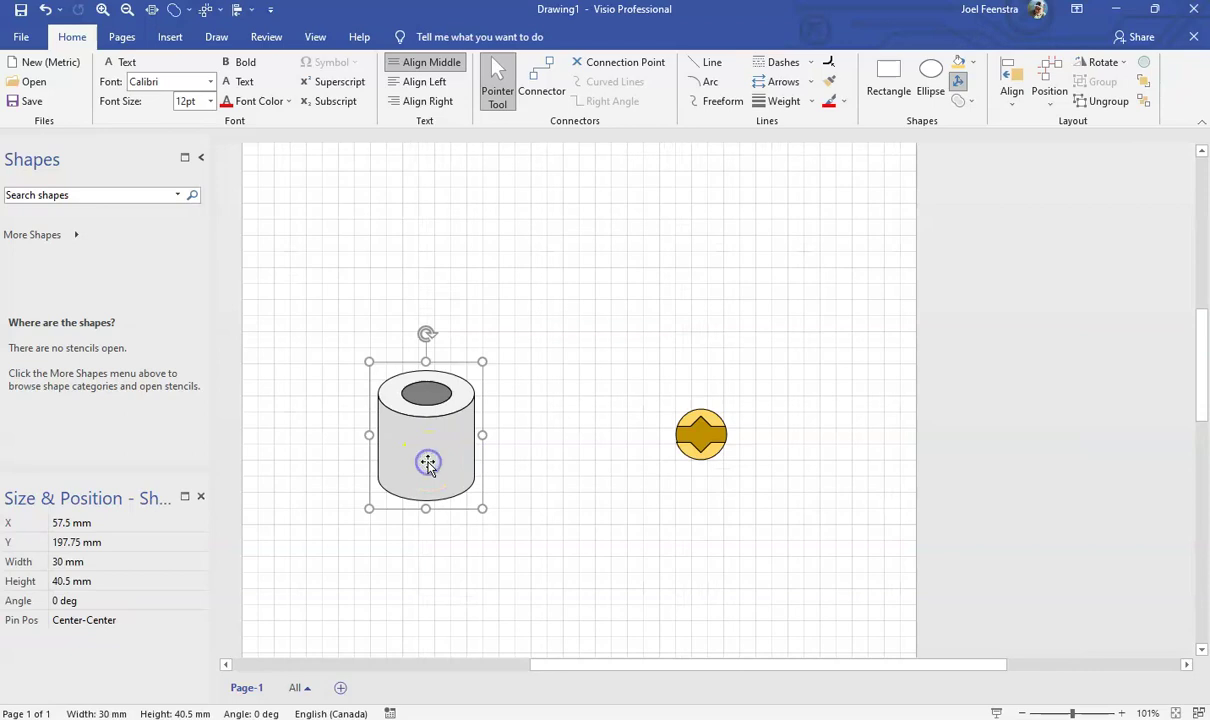
left_click_drag(428, 468, 491, 520)
left_click_drag(491, 520, 576, 456)
left_click_drag(473, 508, 389, 592)
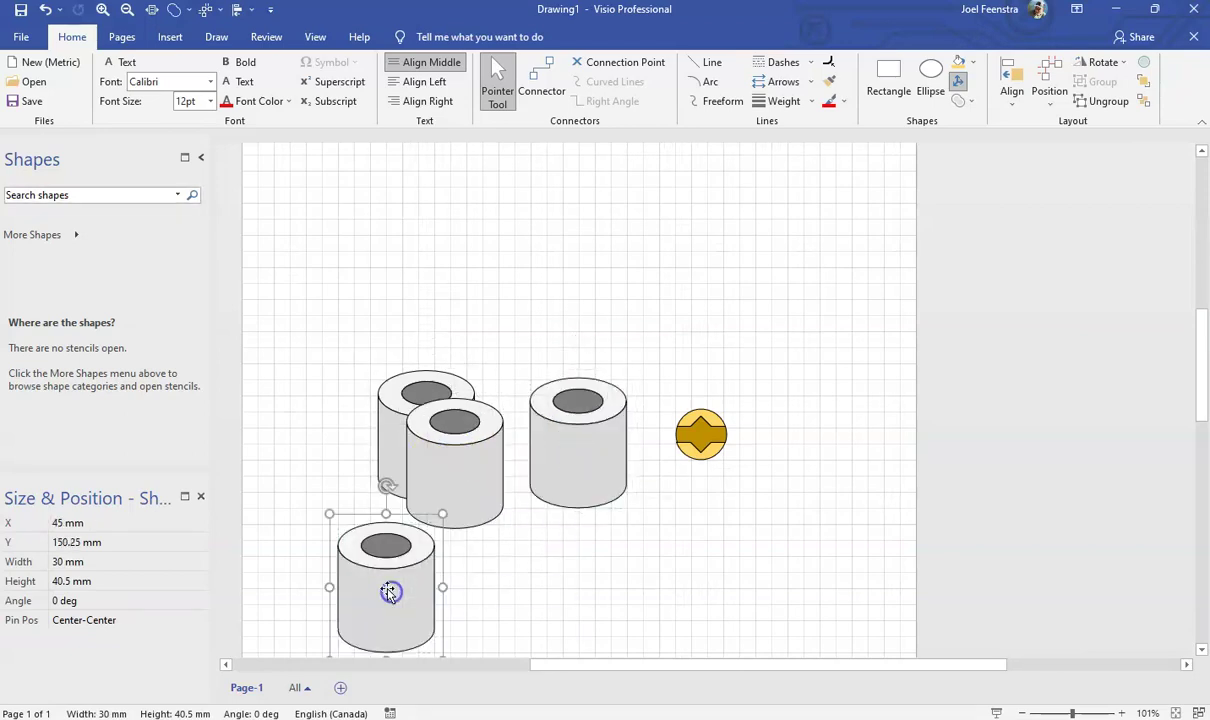
left_click_drag(437, 470, 346, 290)
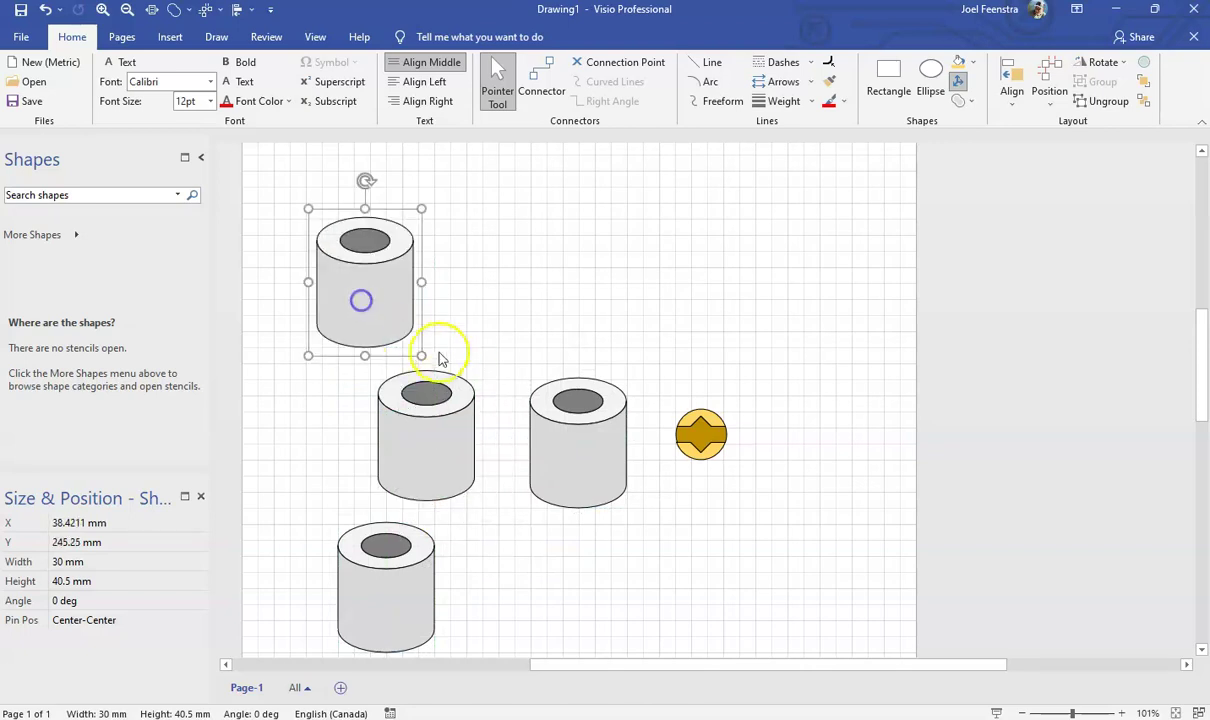
Ungroup the middle cylinder and select its body.
left_click(427, 430)
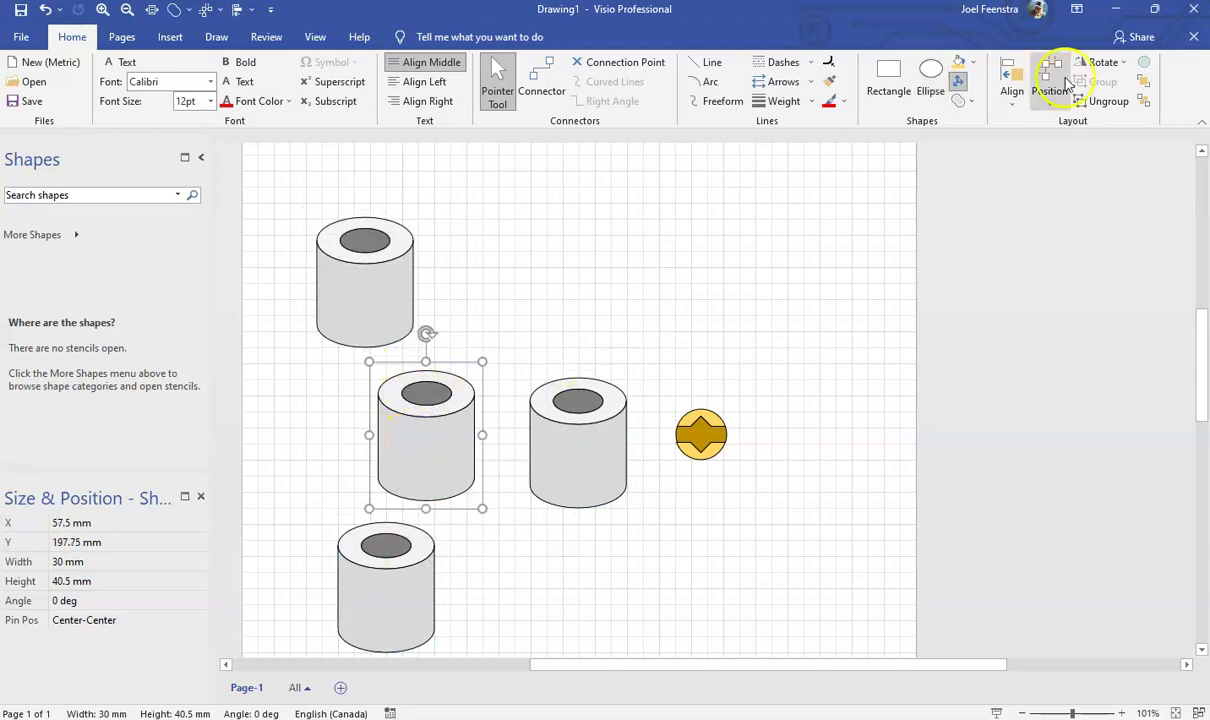
left_click(1090, 110)
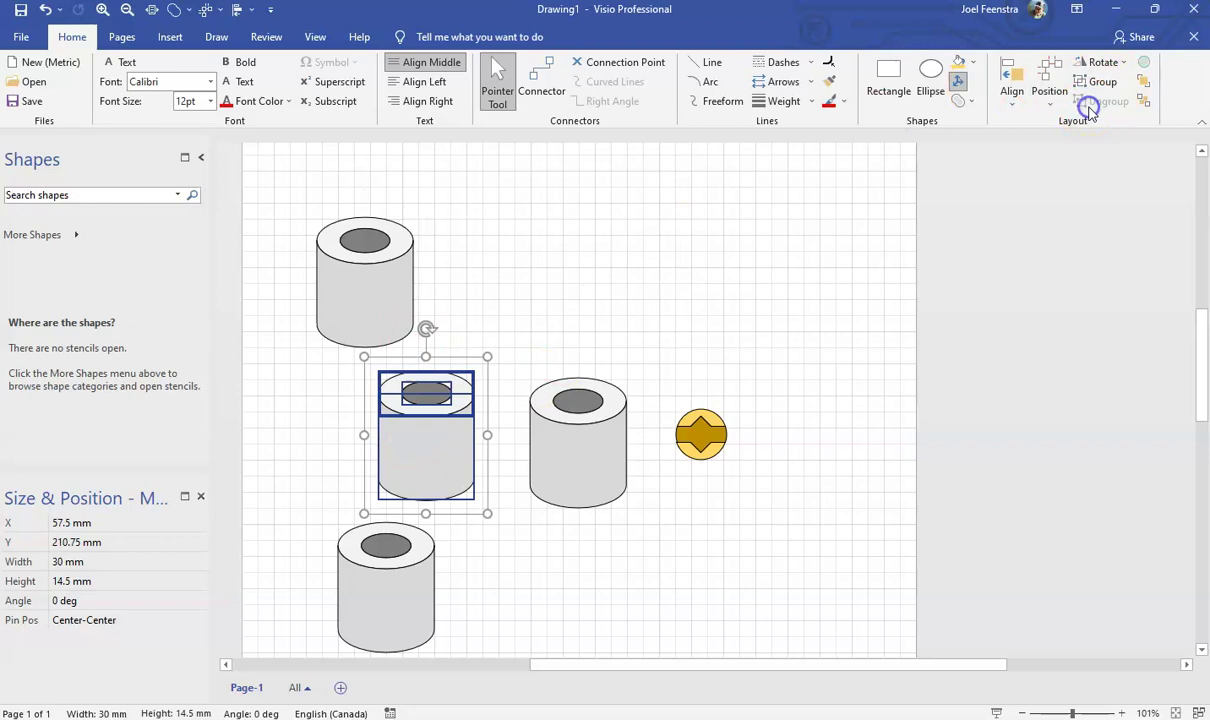
left_click(586, 286)
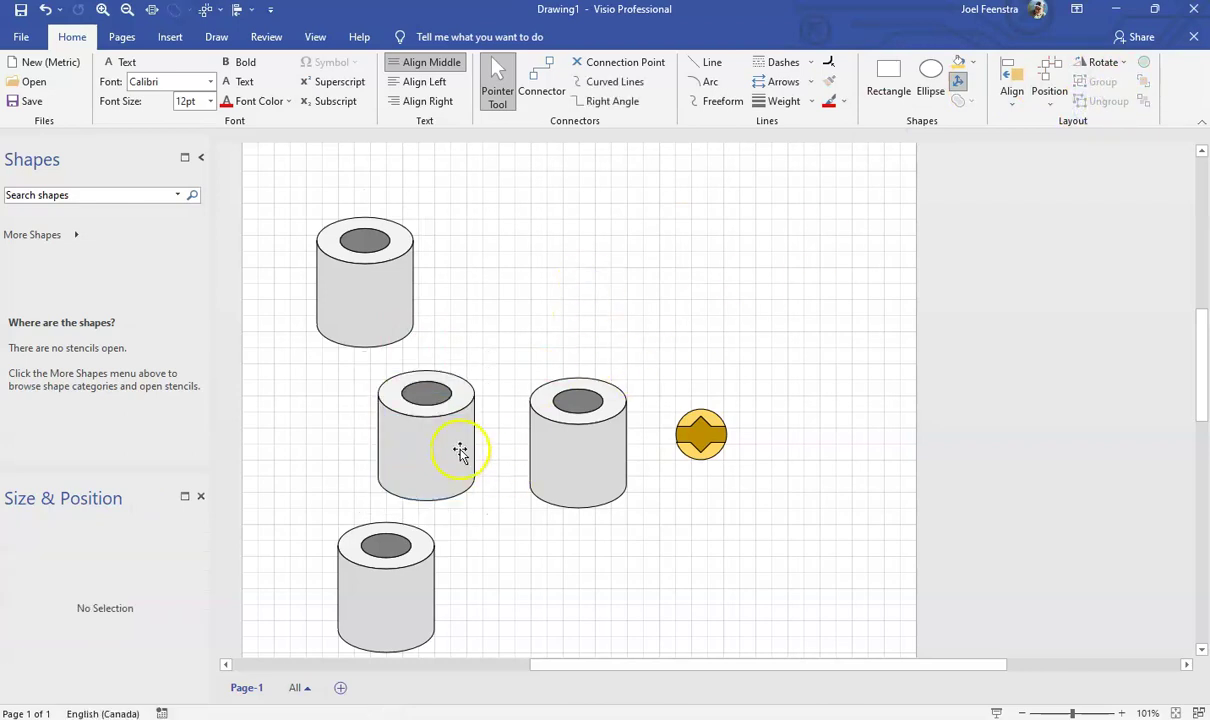
left_click(459, 419)
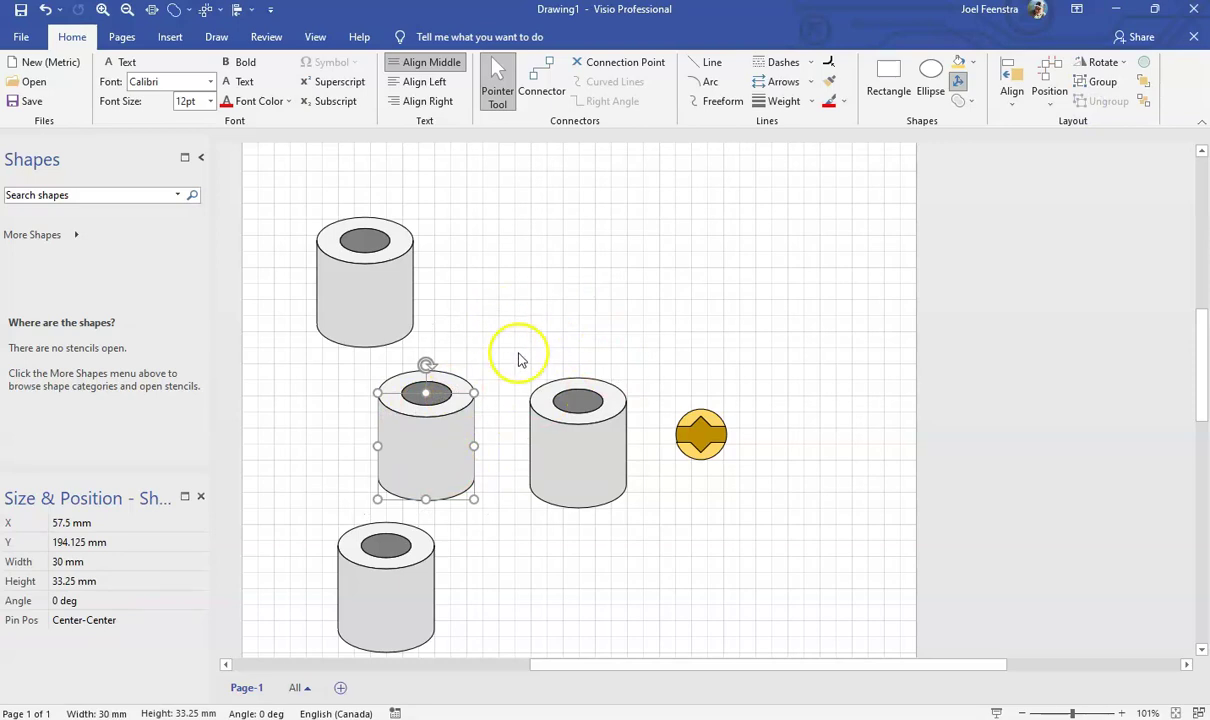
Fill the whole top-left cylinder yellow and only the middle-left cylinder's body yellow.
left_click(380, 290)
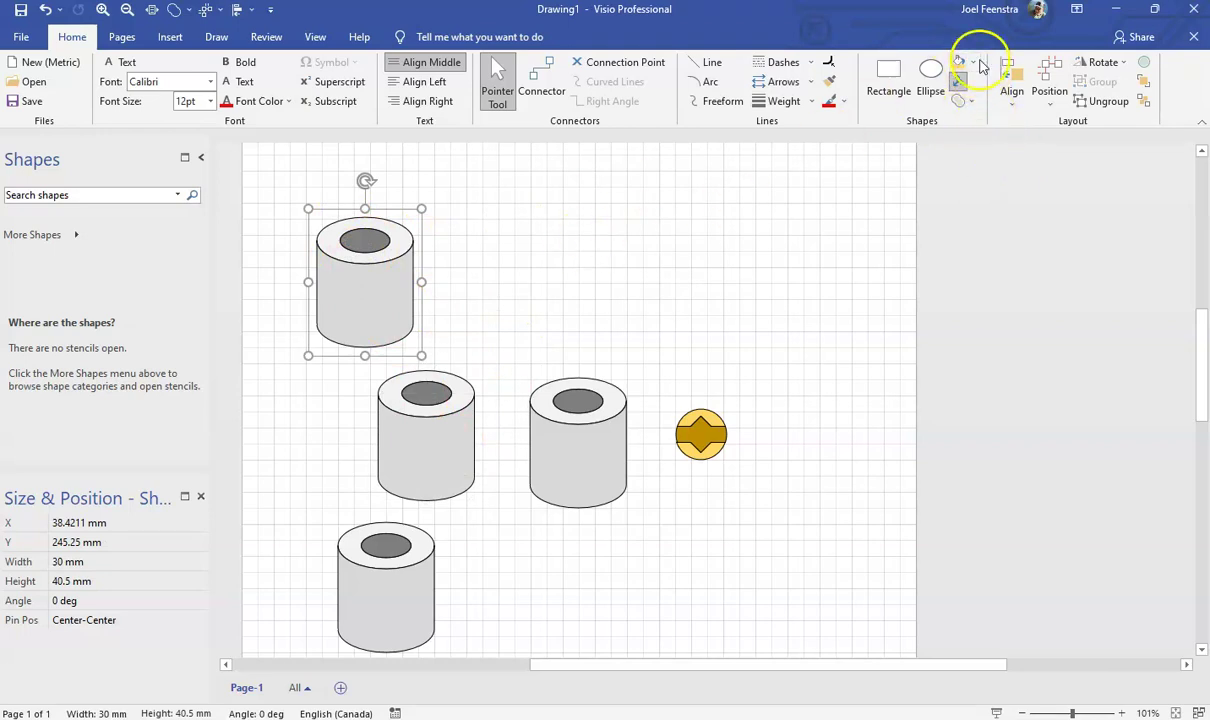
left_click(960, 64)
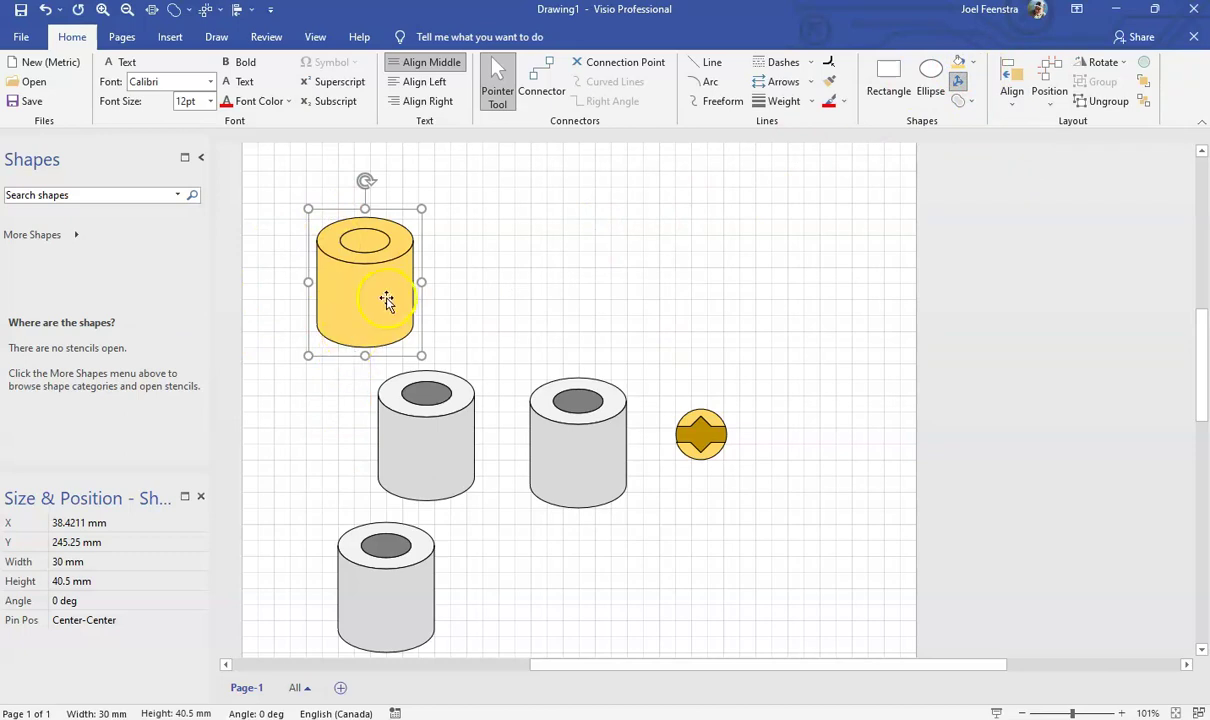
left_click(447, 464)
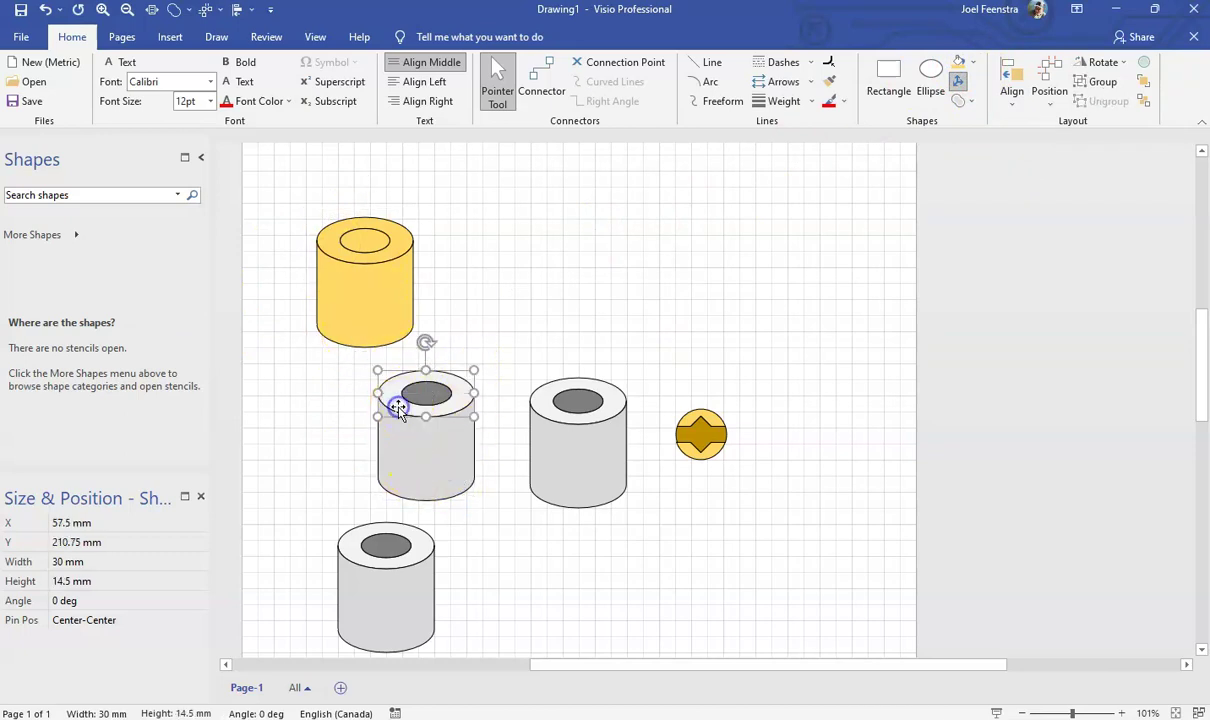
left_click(432, 392)
left_click(430, 455)
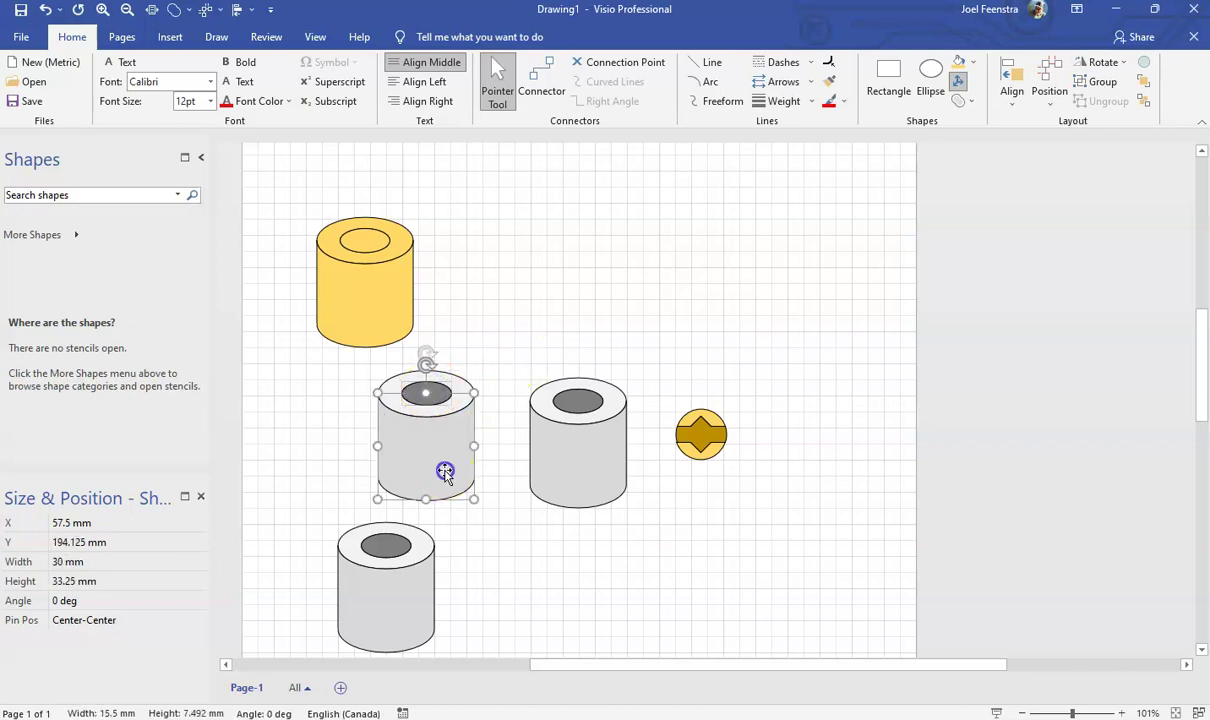
left_click(958, 64)
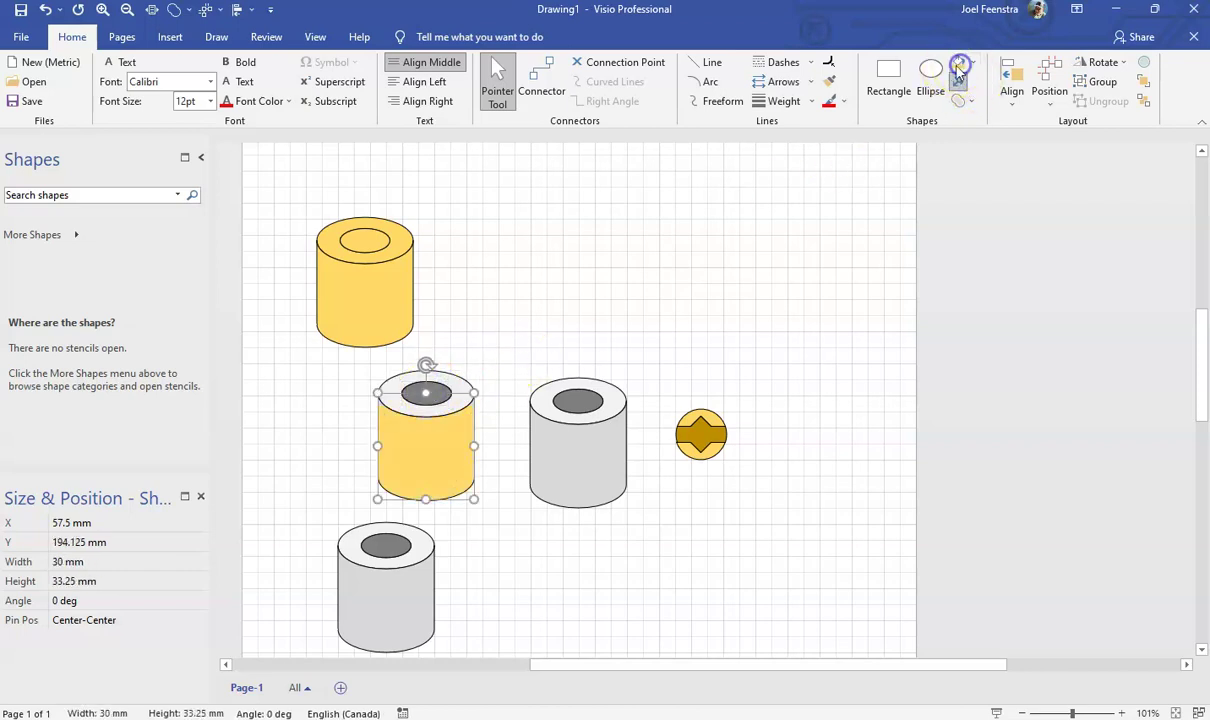
left_click(535, 281)
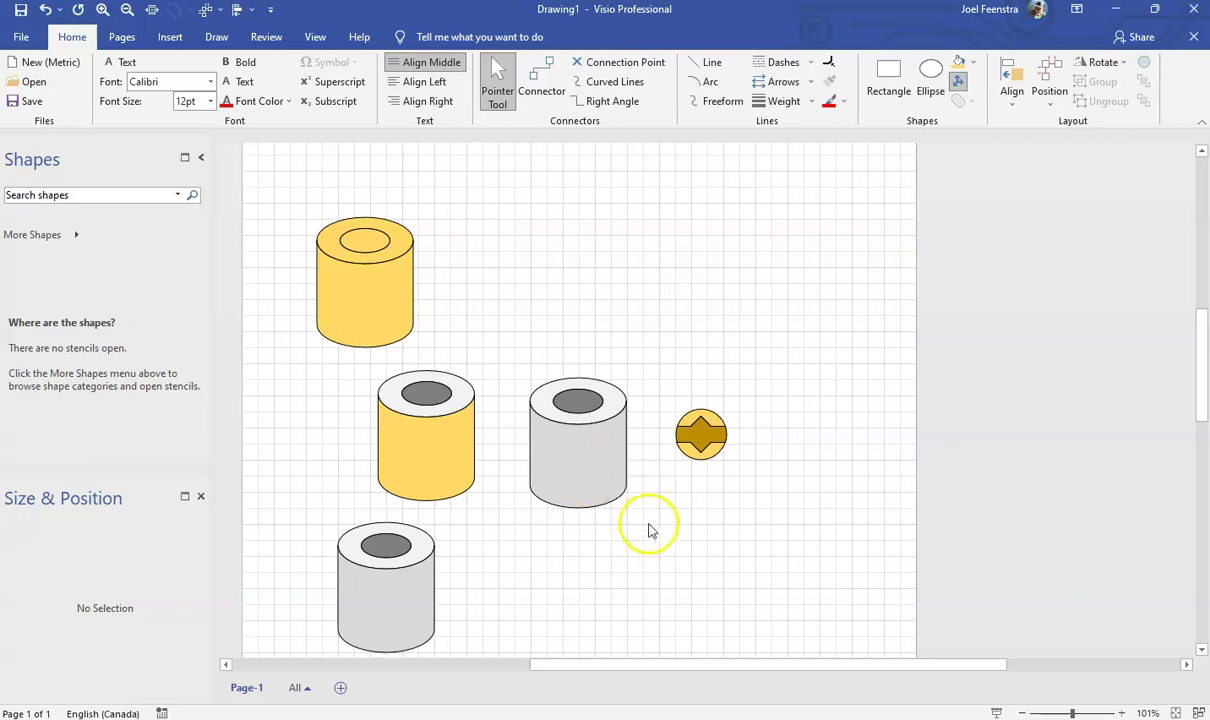
Fill the middle-right cylinder's body yellow, then fit the whole page in the window.
scroll(590, 560, "up", 5, "ctrl")
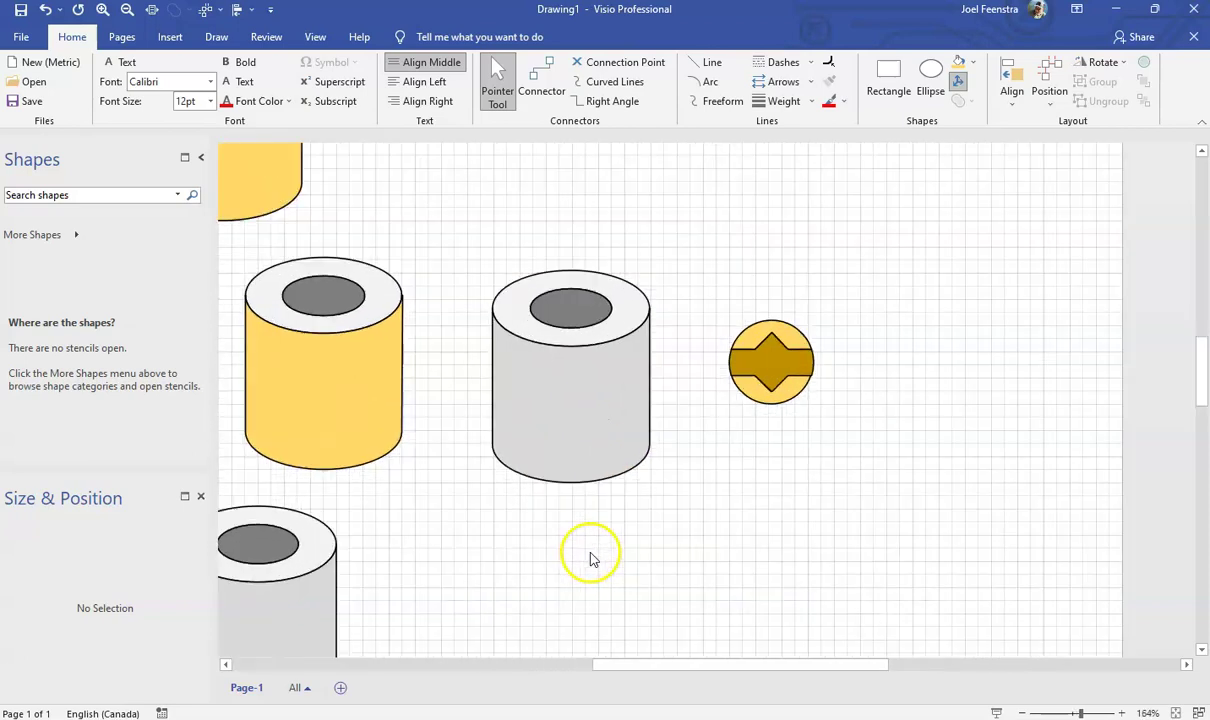
left_click(538, 362)
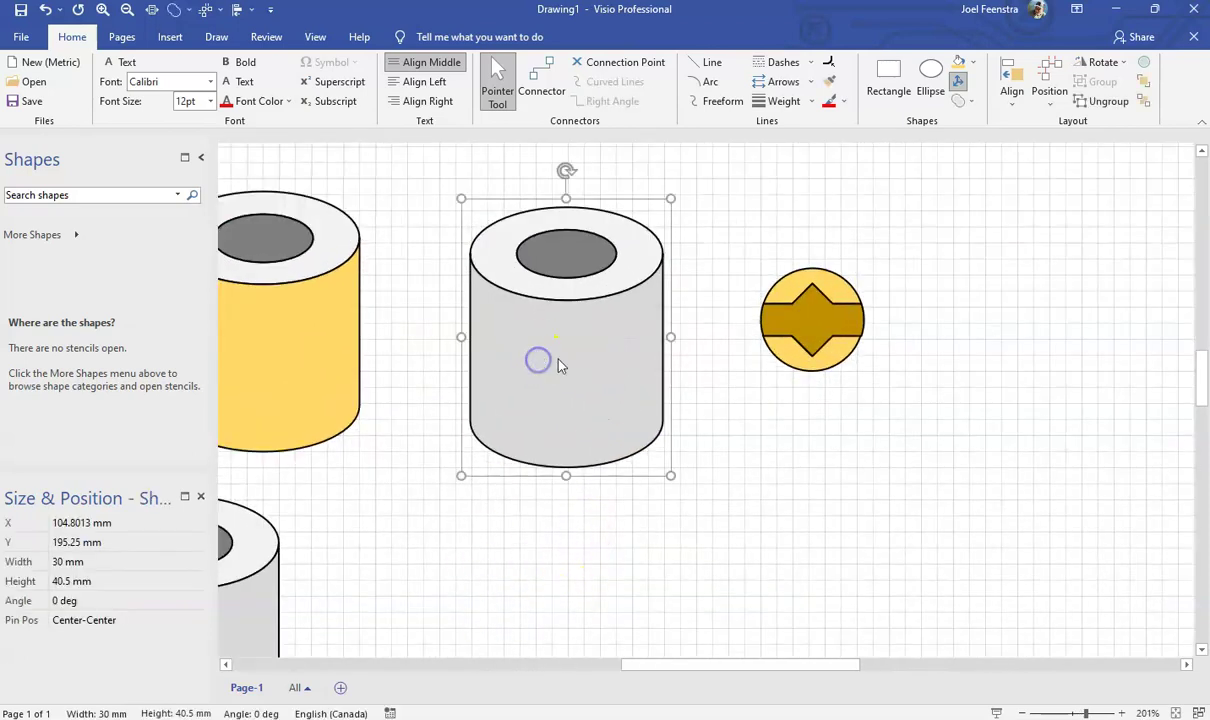
left_click_drag(607, 428, 610, 555)
left_click_drag(616, 478, 600, 368)
left_click(764, 209)
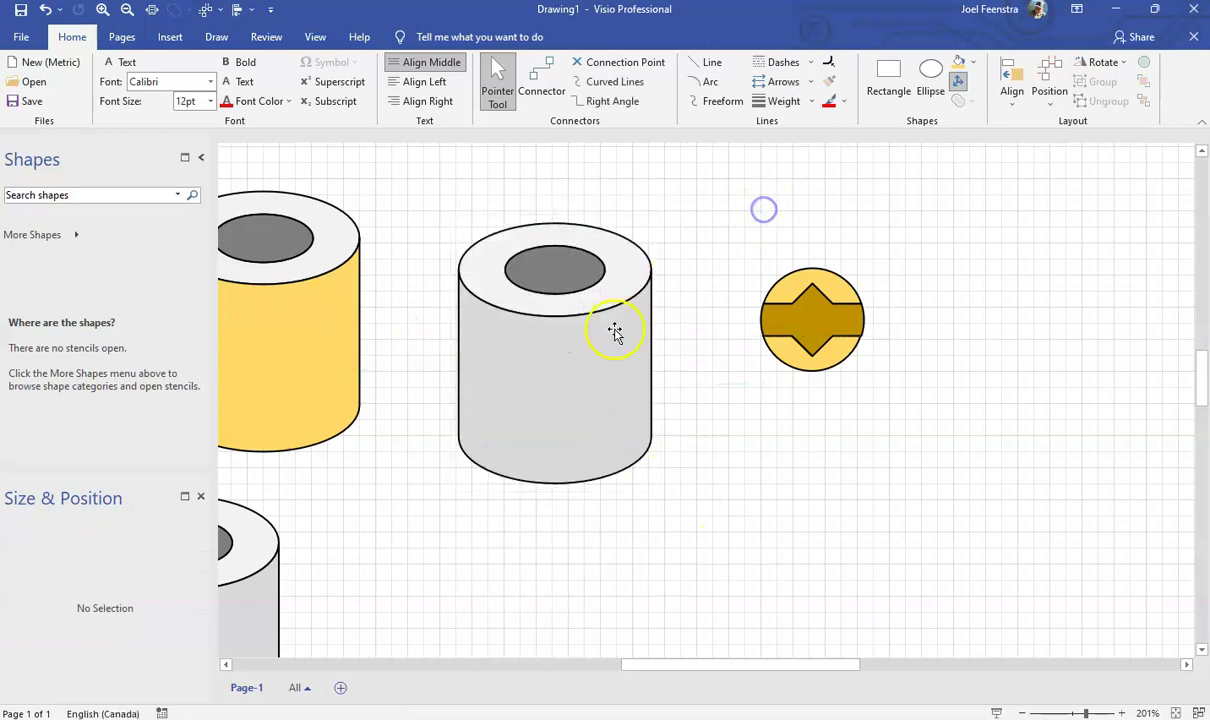
left_click(610, 350)
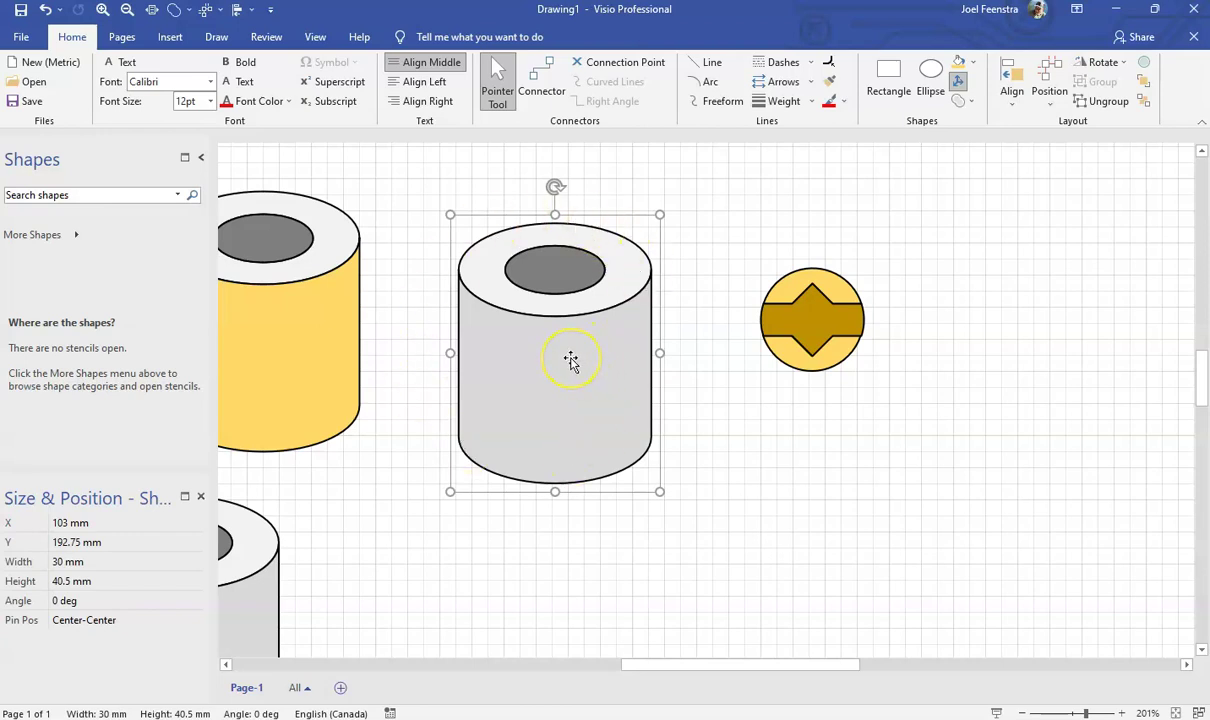
left_click(570, 360)
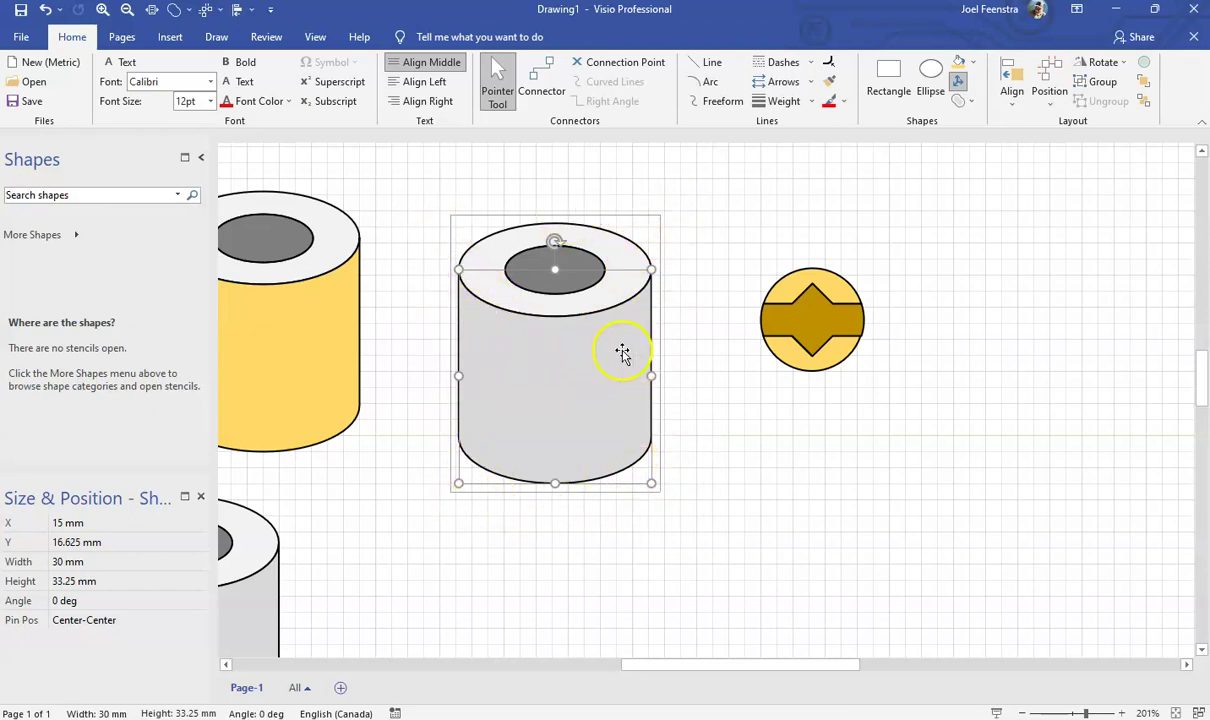
left_click(959, 65)
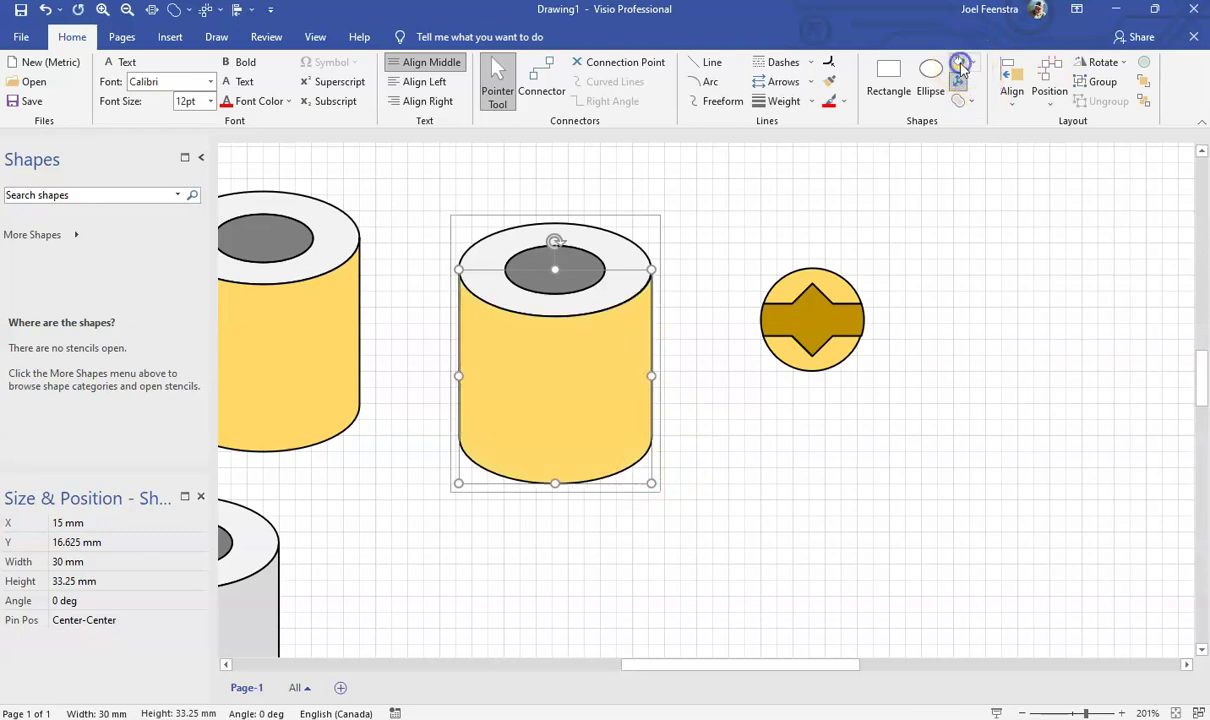
left_click(818, 530)
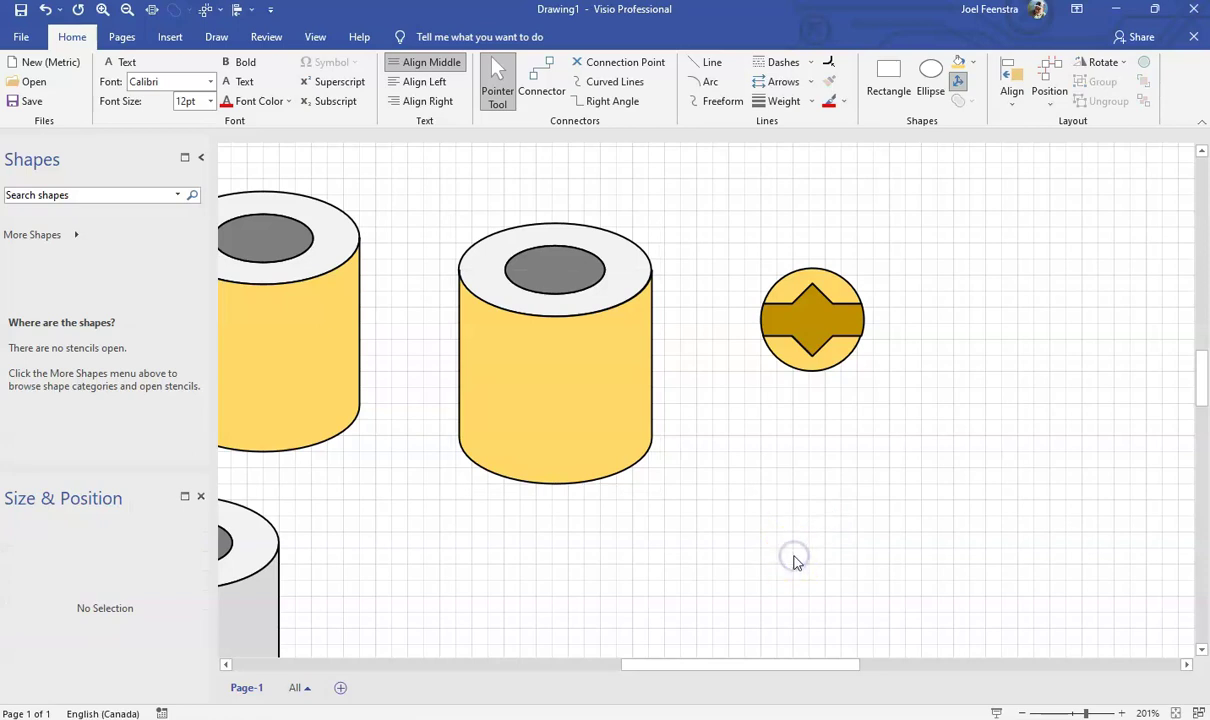
key("ctrl+shift+w")
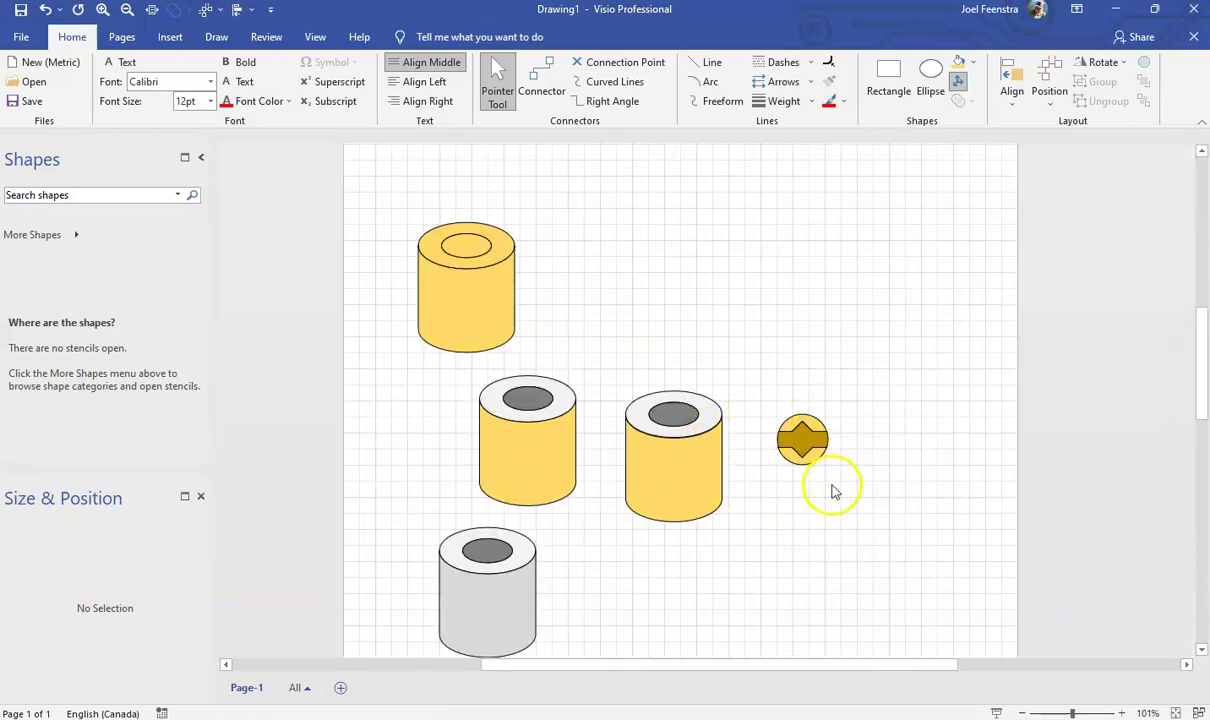
scroll(839, 494, "up", 5)
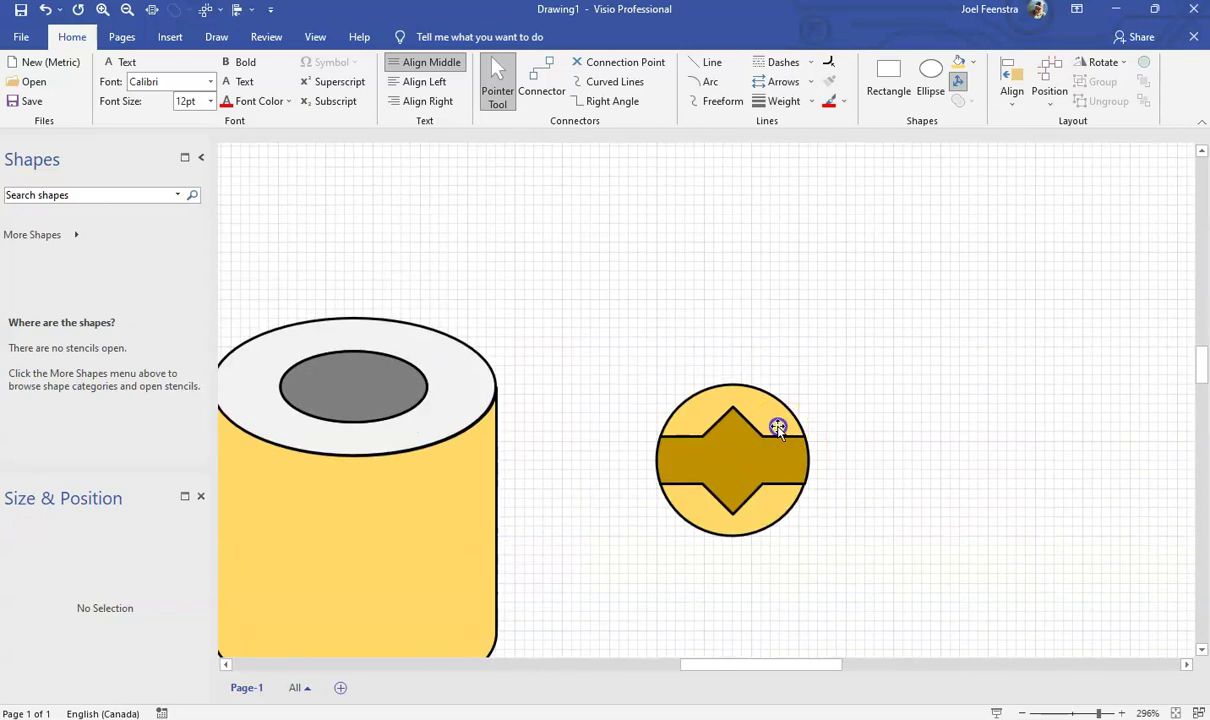
left_click(777, 428)
left_click(775, 460)
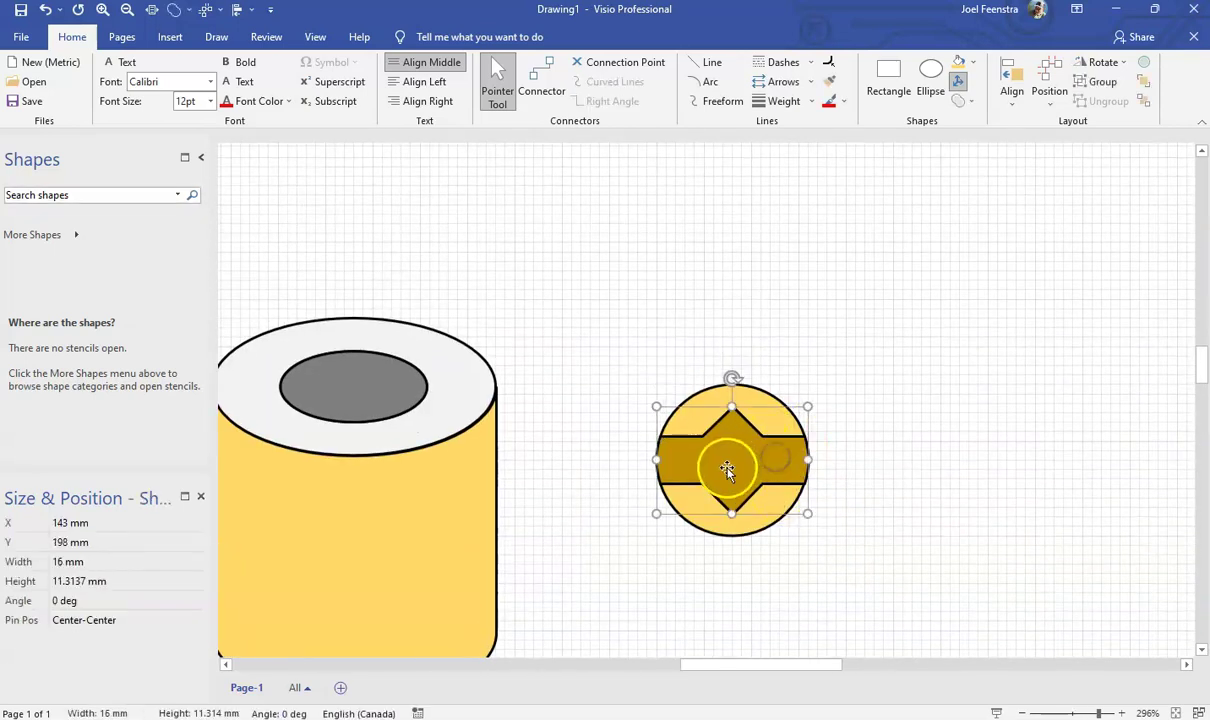
left_click(891, 454)
left_click_drag(705, 476, 907, 322)
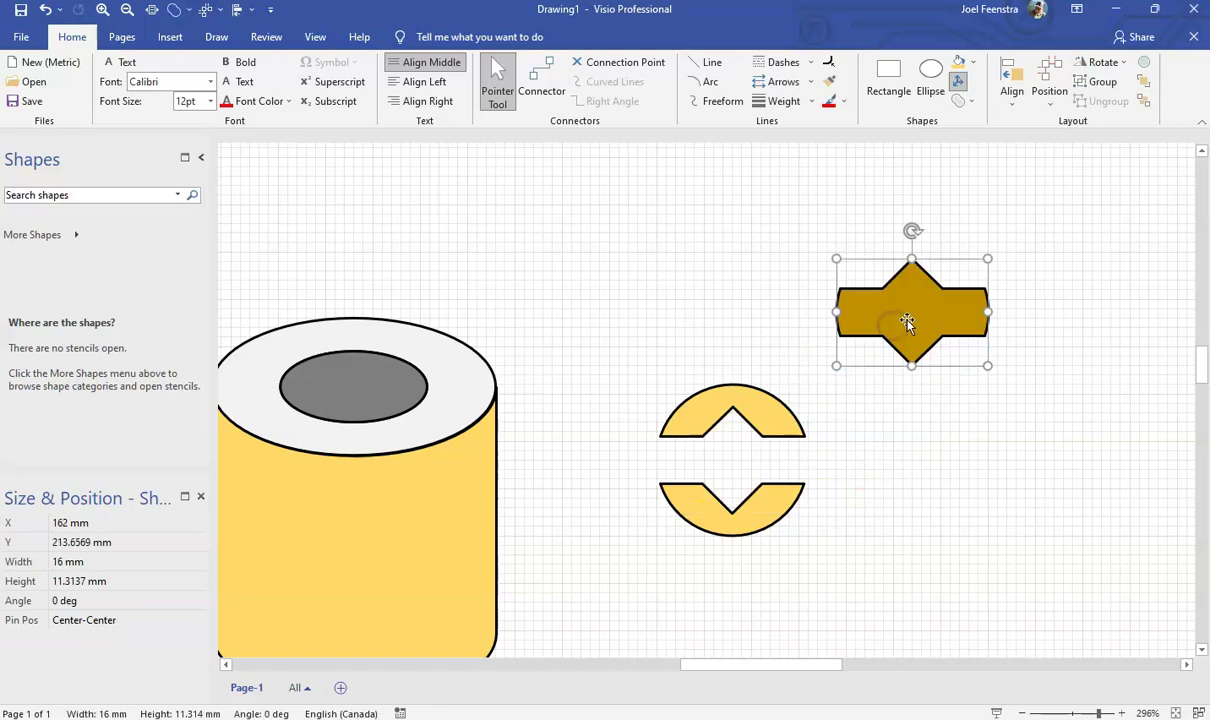
key("ctrl+z")
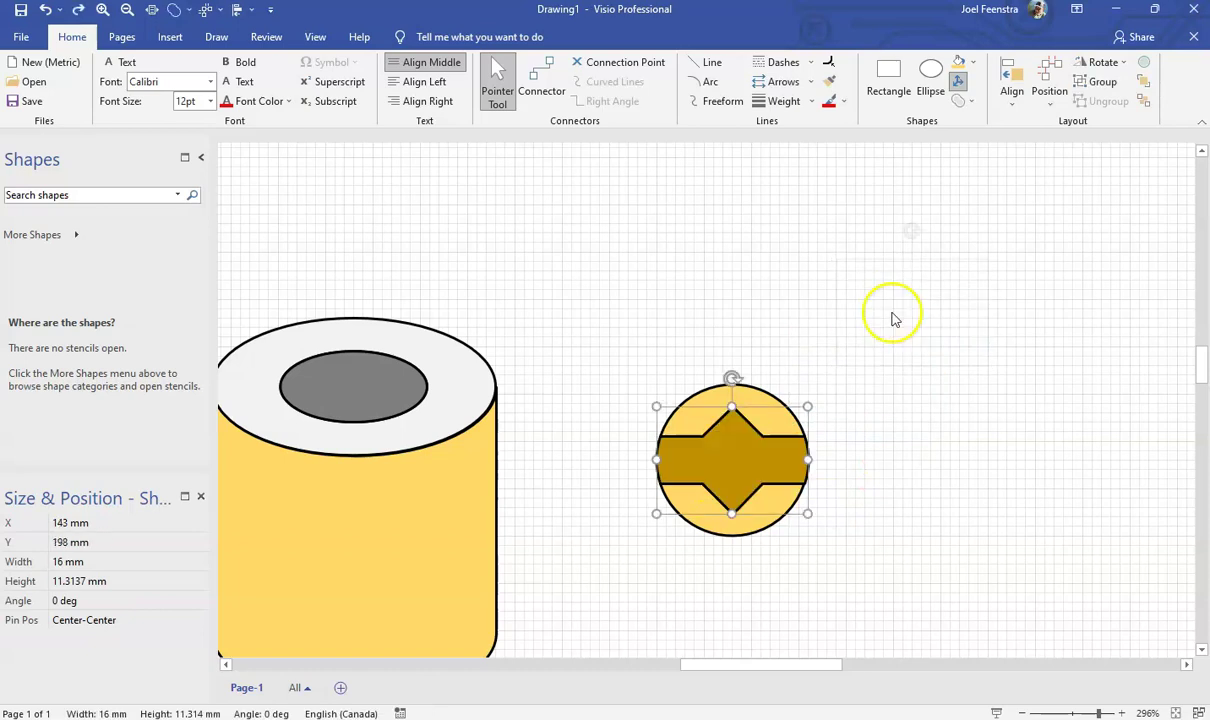
left_click(913, 357)
left_click_drag(629, 359, 835, 578)
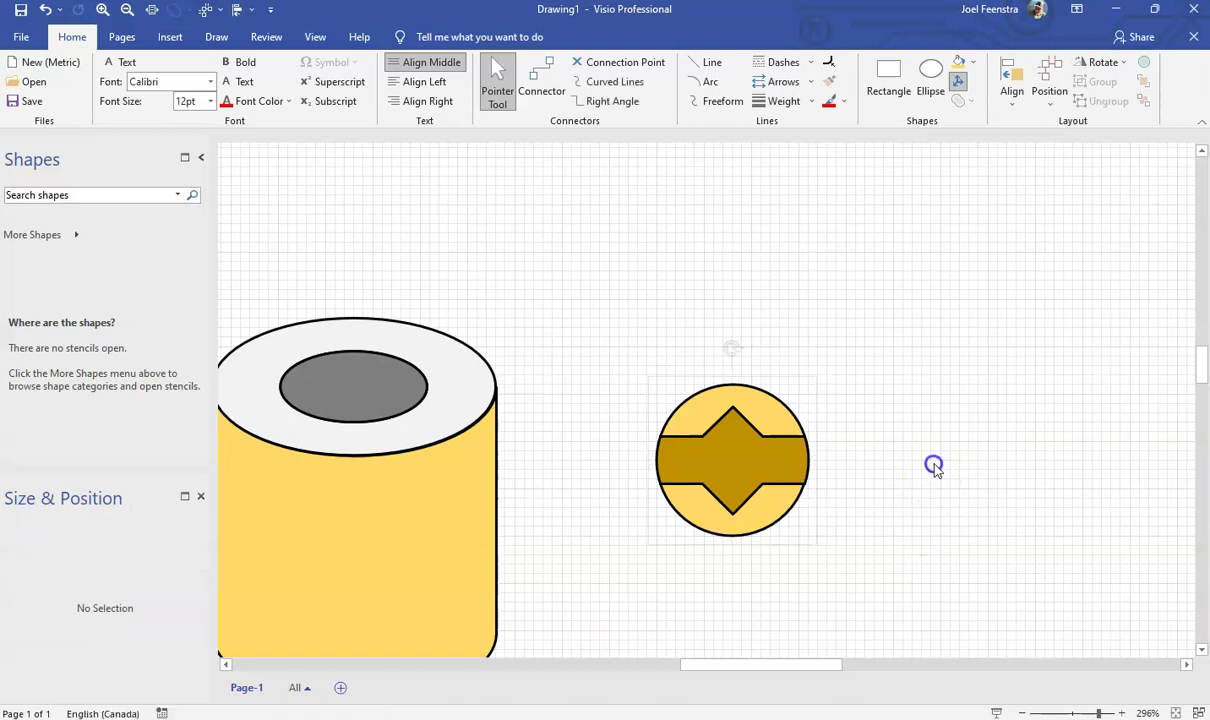
Draw two overlapping rectangles below the screw head.
scroll(940, 476, "down", 4, "ctrl")
scroll(724, 628, "down", 3)
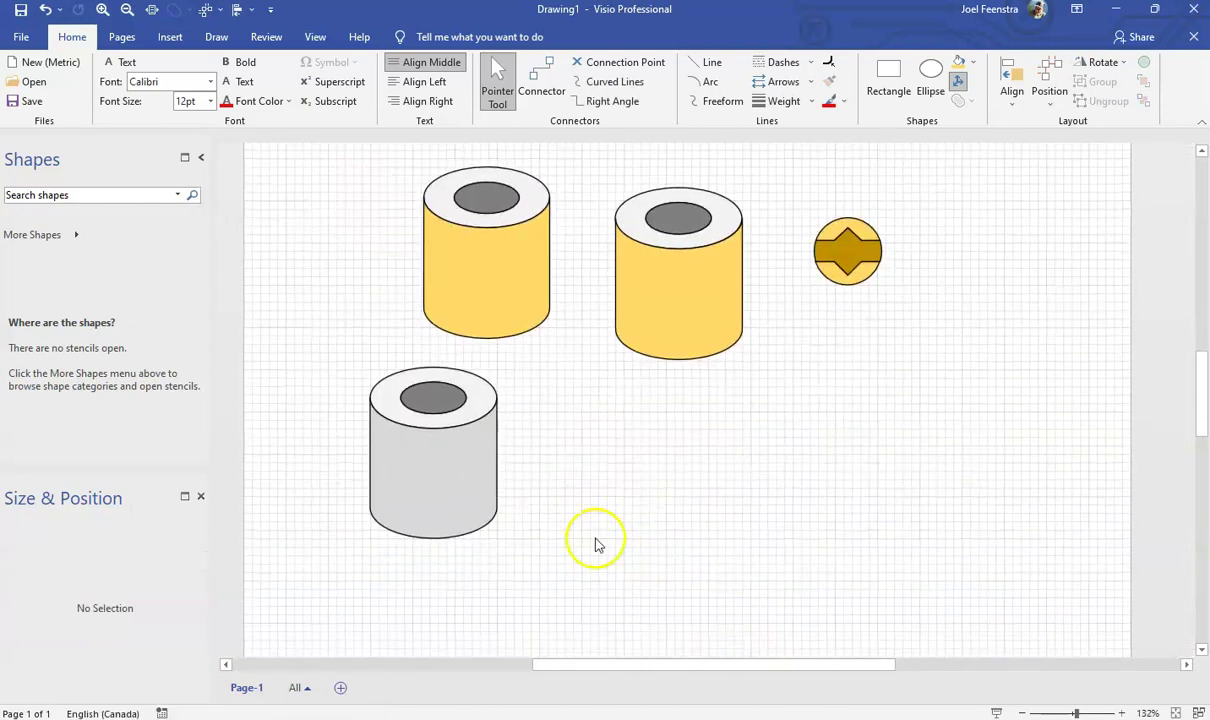
left_click(888, 72)
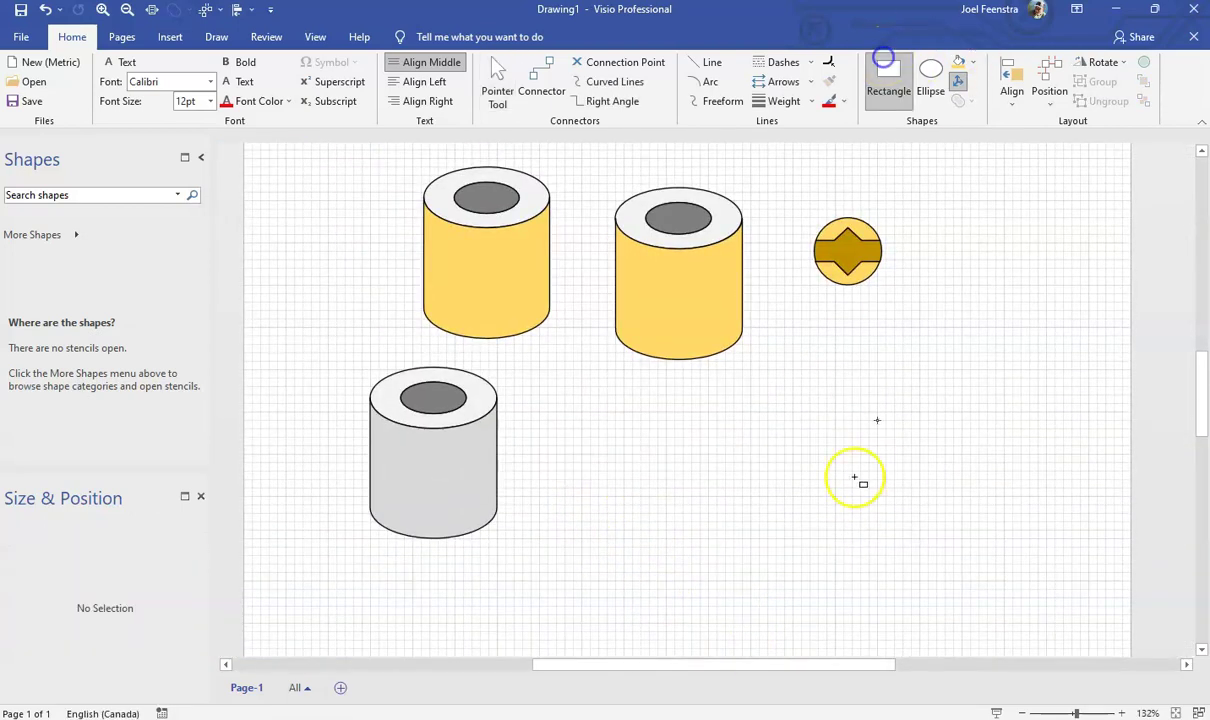
left_click_drag(800, 360, 919, 477)
left_click_drag(988, 388, 809, 531)
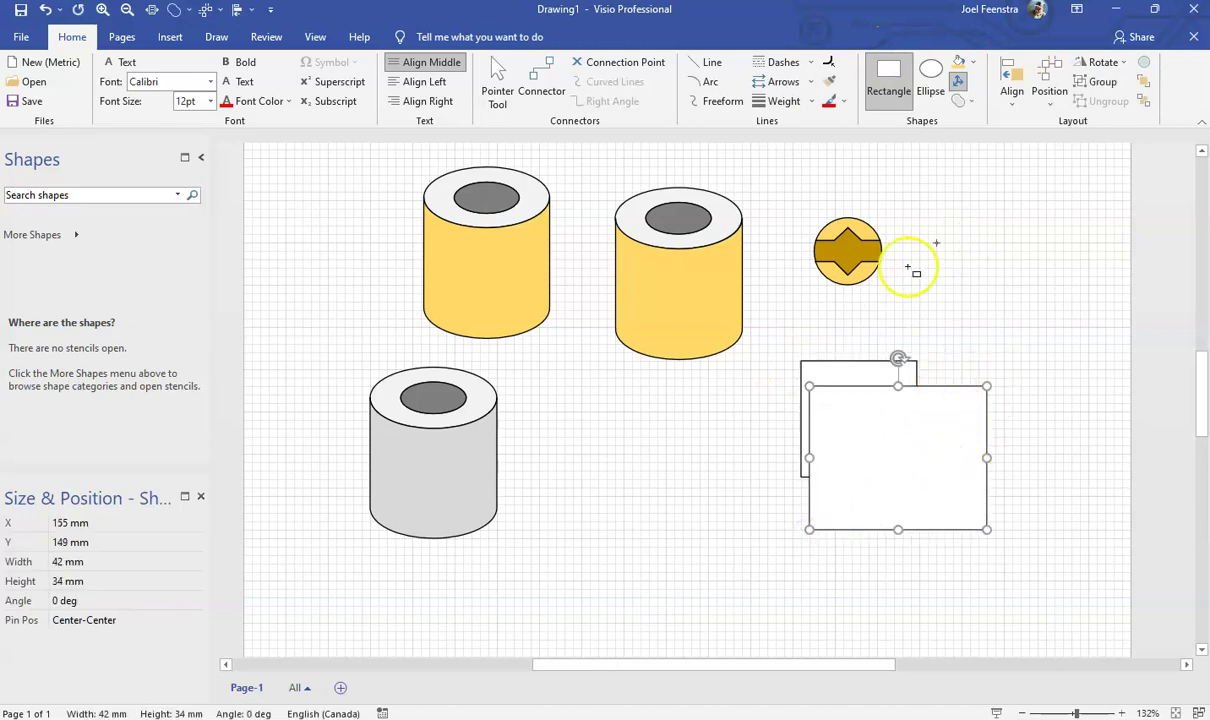
Draw a 33 × 28 mm ellipse overlapping the rectangles' upper-right corner.
left_click(930, 72)
left_click_drag(1020, 288, 929, 403)
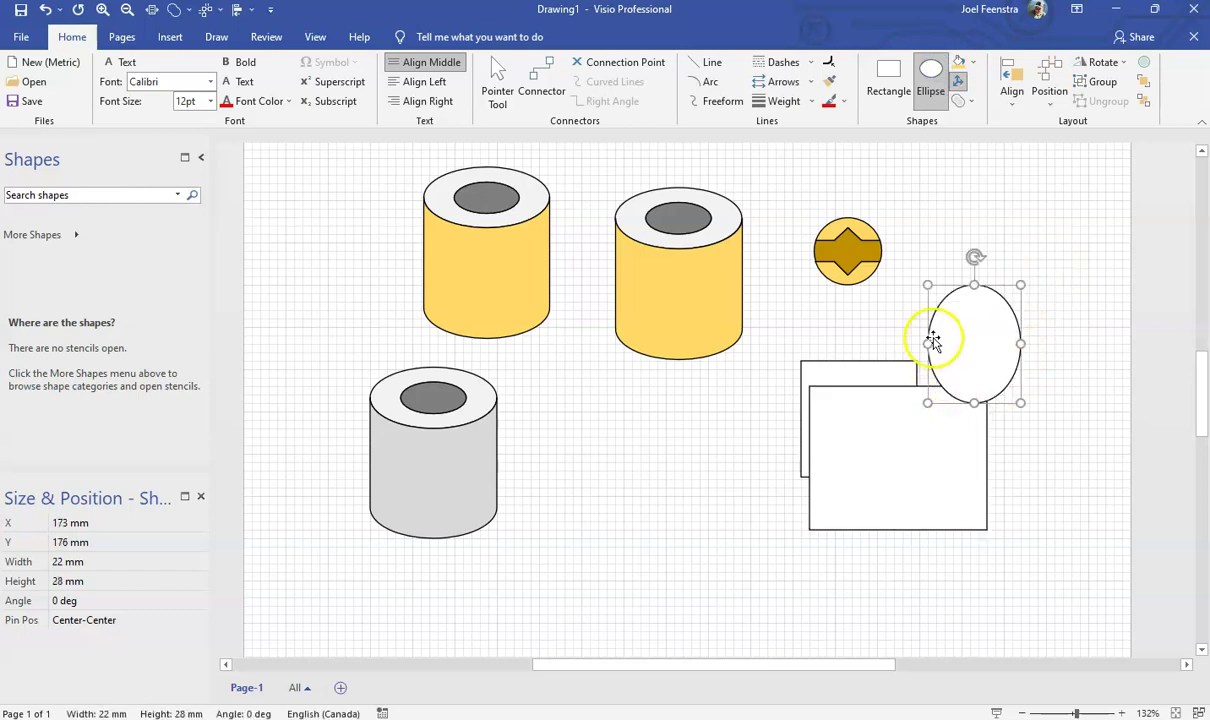
left_click_drag(929, 343, 878, 351)
left_click(1005, 575)
left_click(1003, 612)
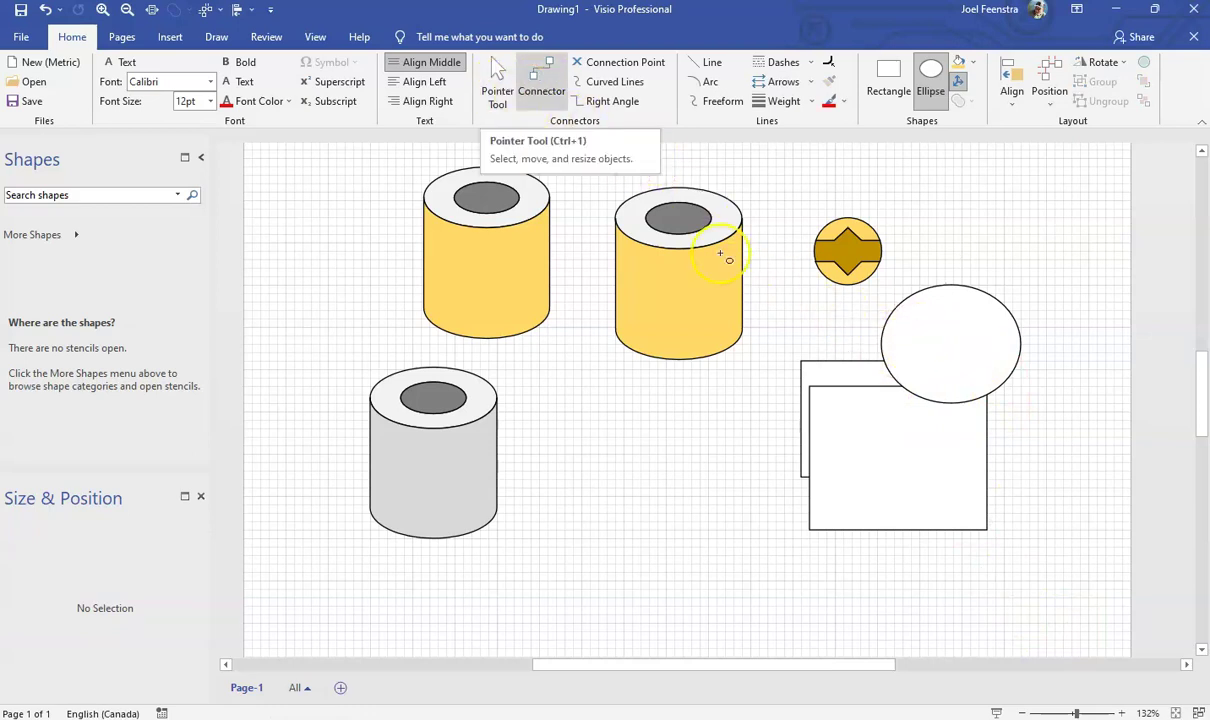
left_click(497, 83)
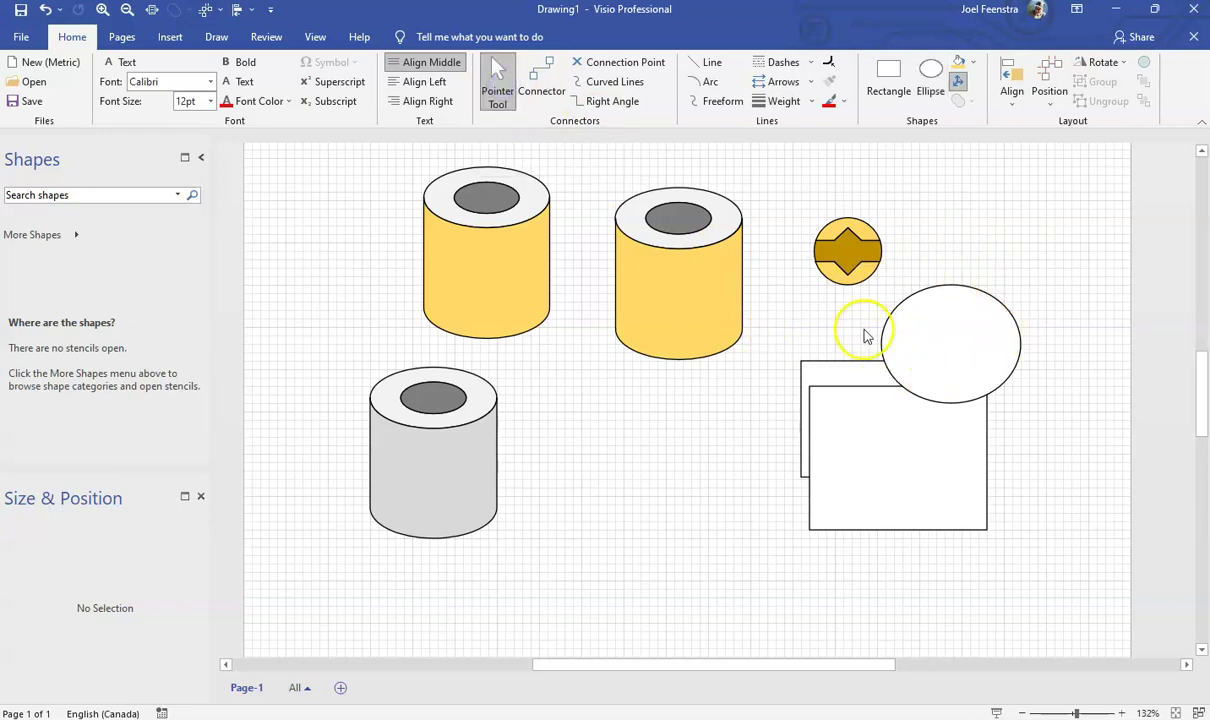
Union the front rectangle with the ellipse and enlarge the result to 100 × 87.5 mm.
left_click(843, 367)
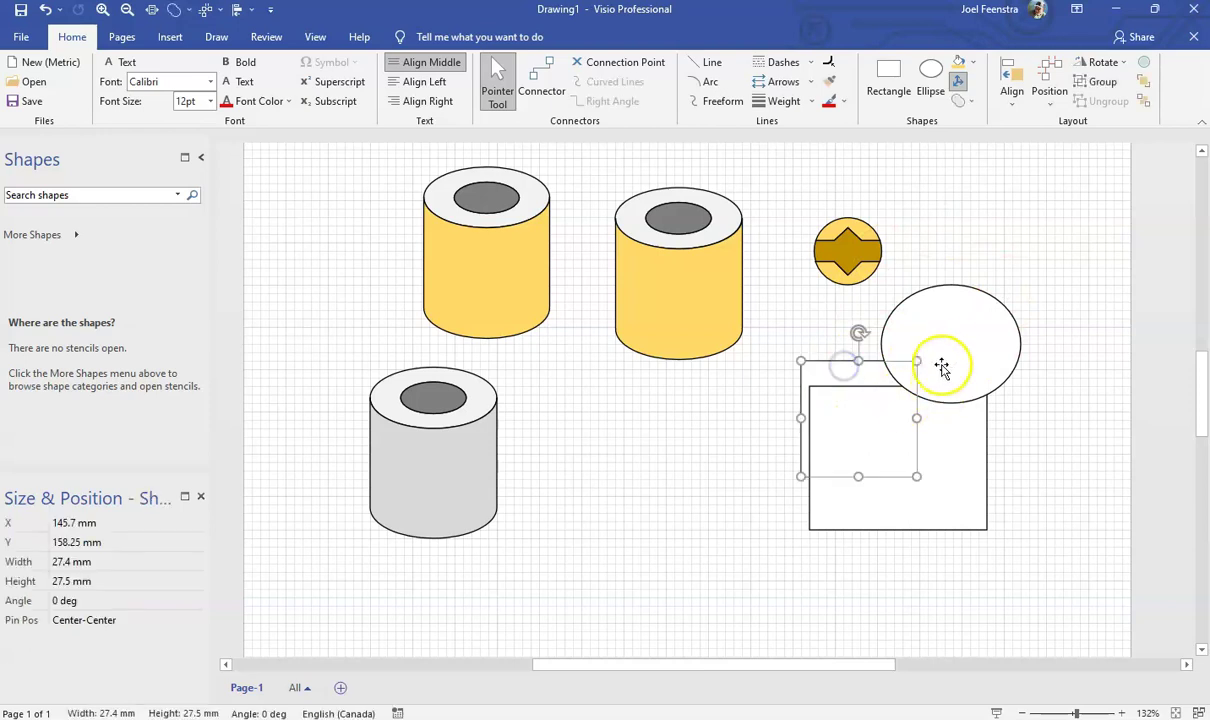
left_click(947, 349, "shift")
left_click(962, 101)
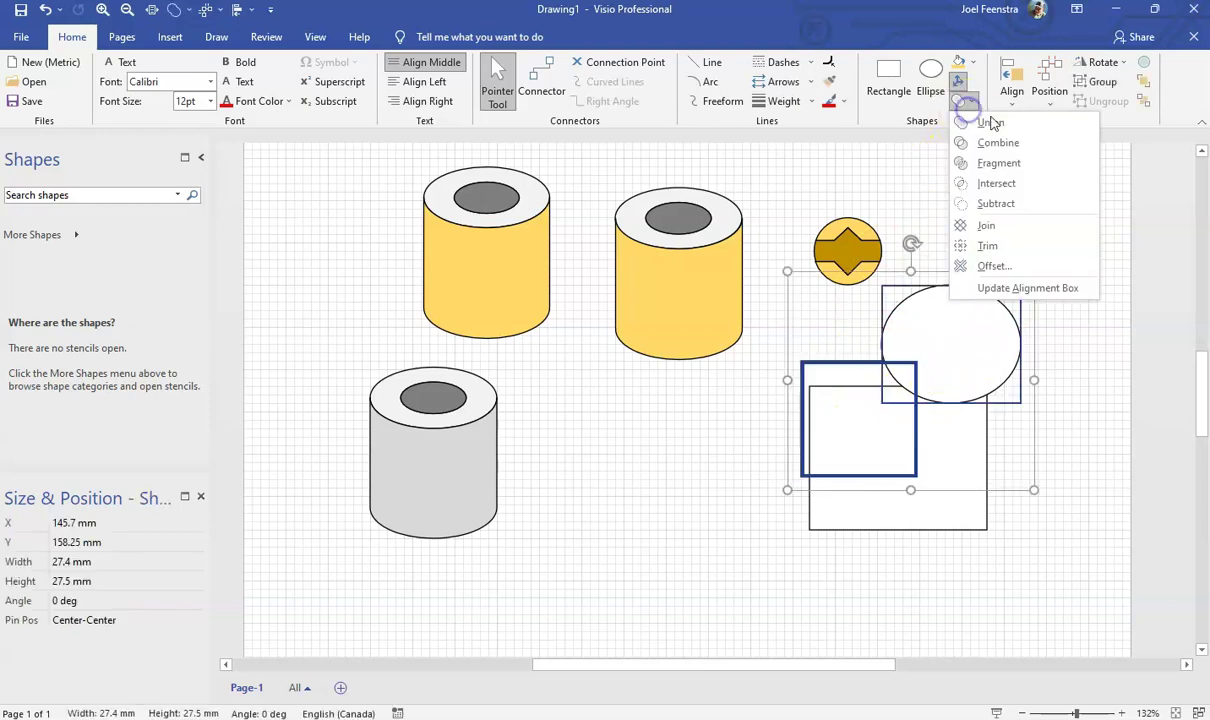
left_click(988, 122)
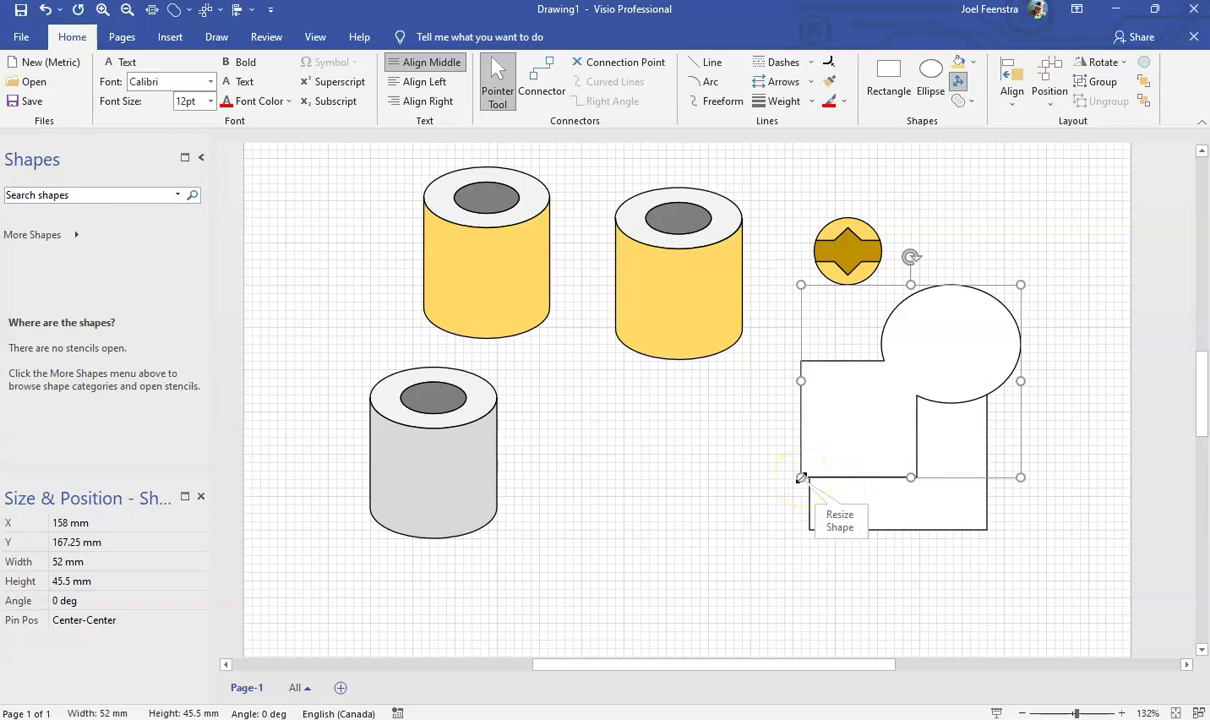
left_click_drag(800, 477, 598, 580)
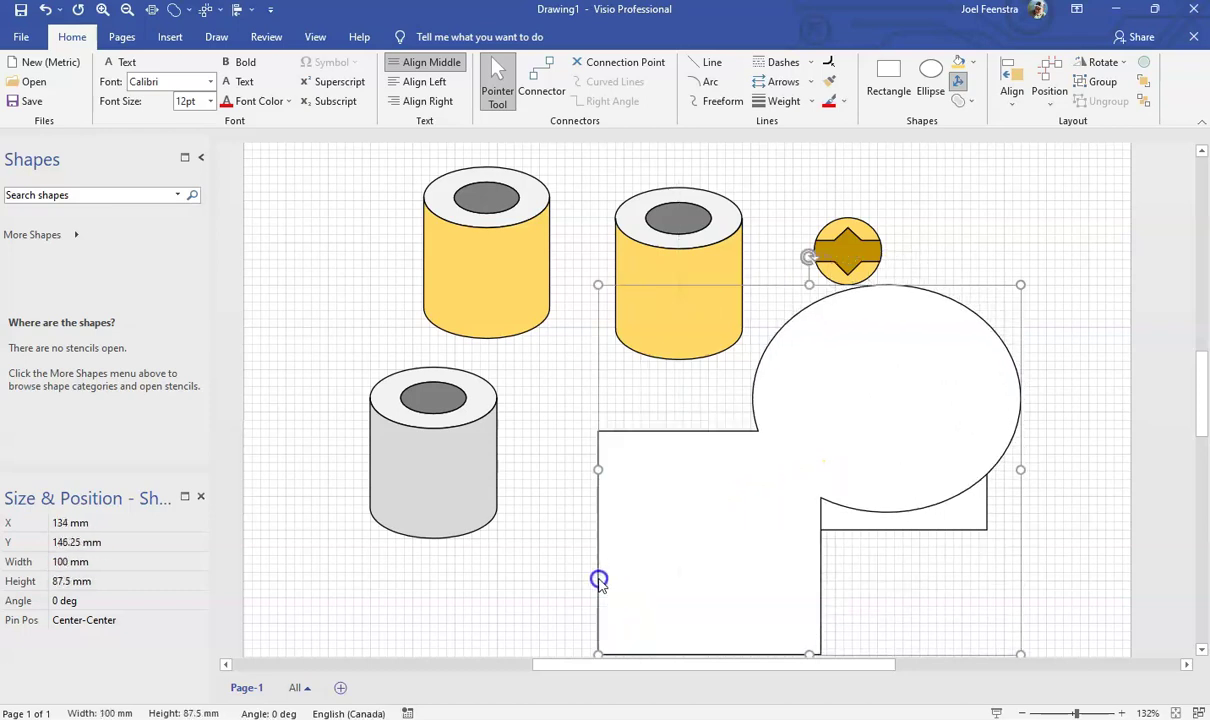
left_click(1045, 224)
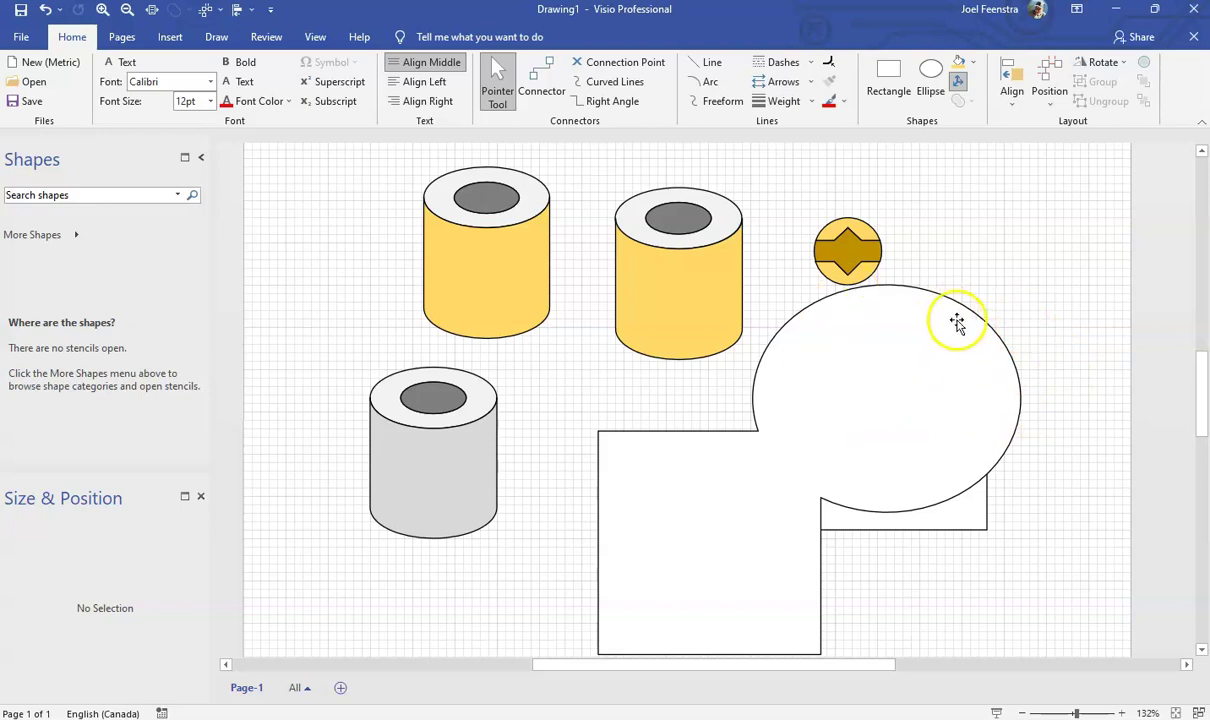
Move the back rectangle up behind the merged shape, then select the merged shape.
left_click(958, 530)
left_click_drag(964, 530, 955, 466)
left_click(1006, 553)
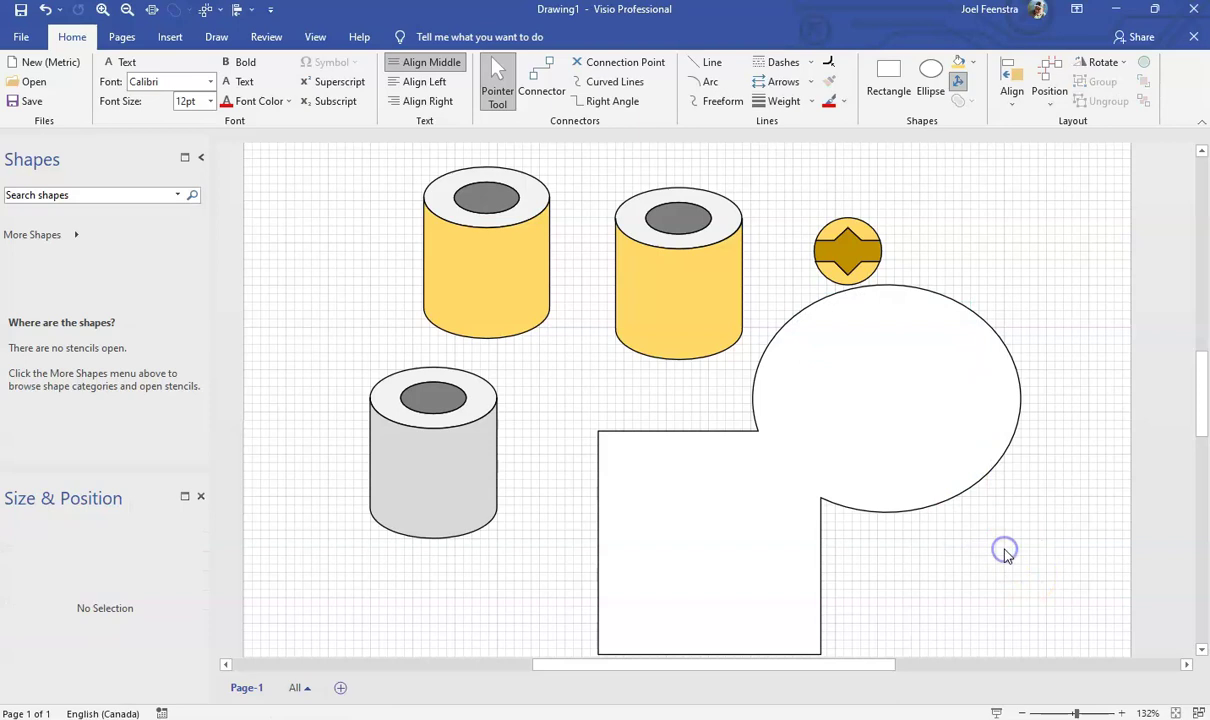
left_click(1003, 386)
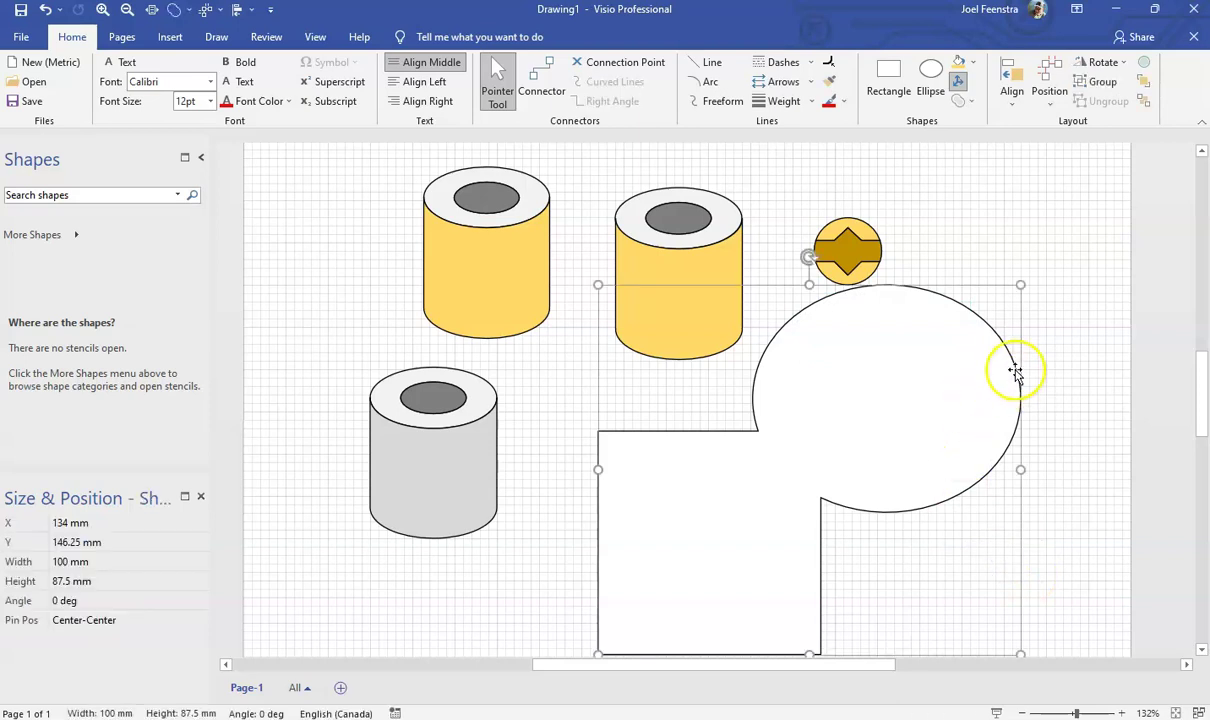
Delete the merged shape and draw a 30 × 10 mm rectangle inside the remaining rectangle.
key("Delete")
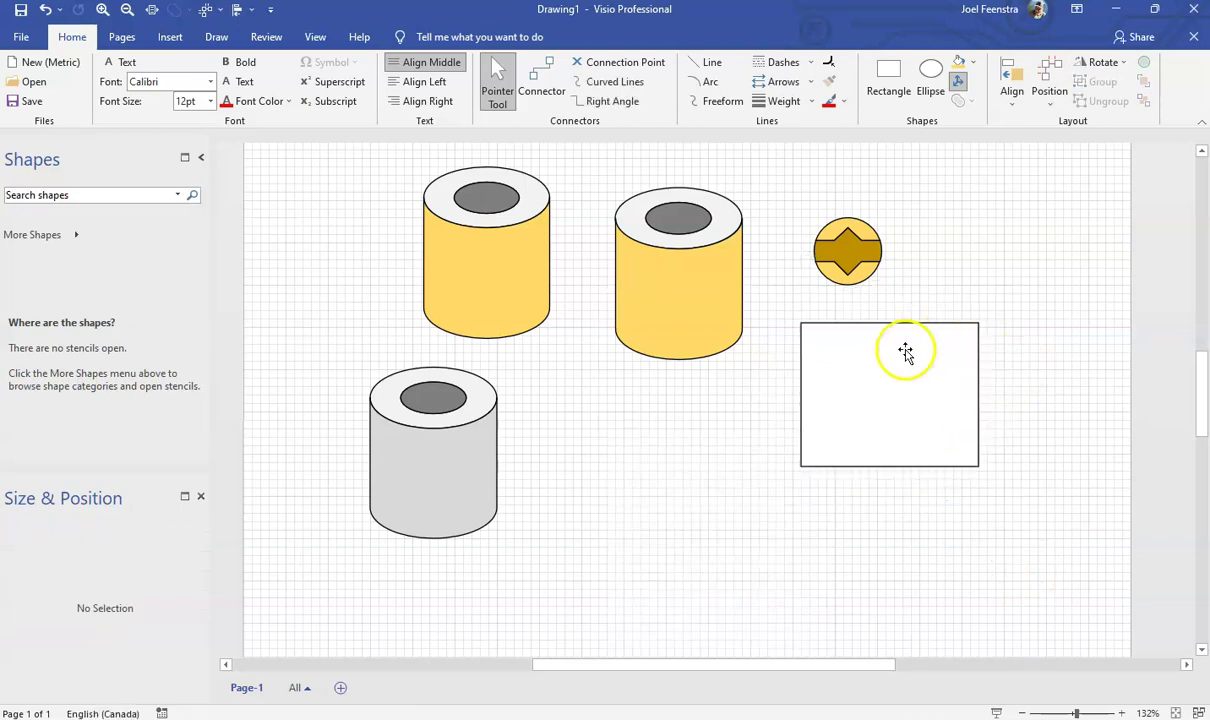
left_click(906, 351)
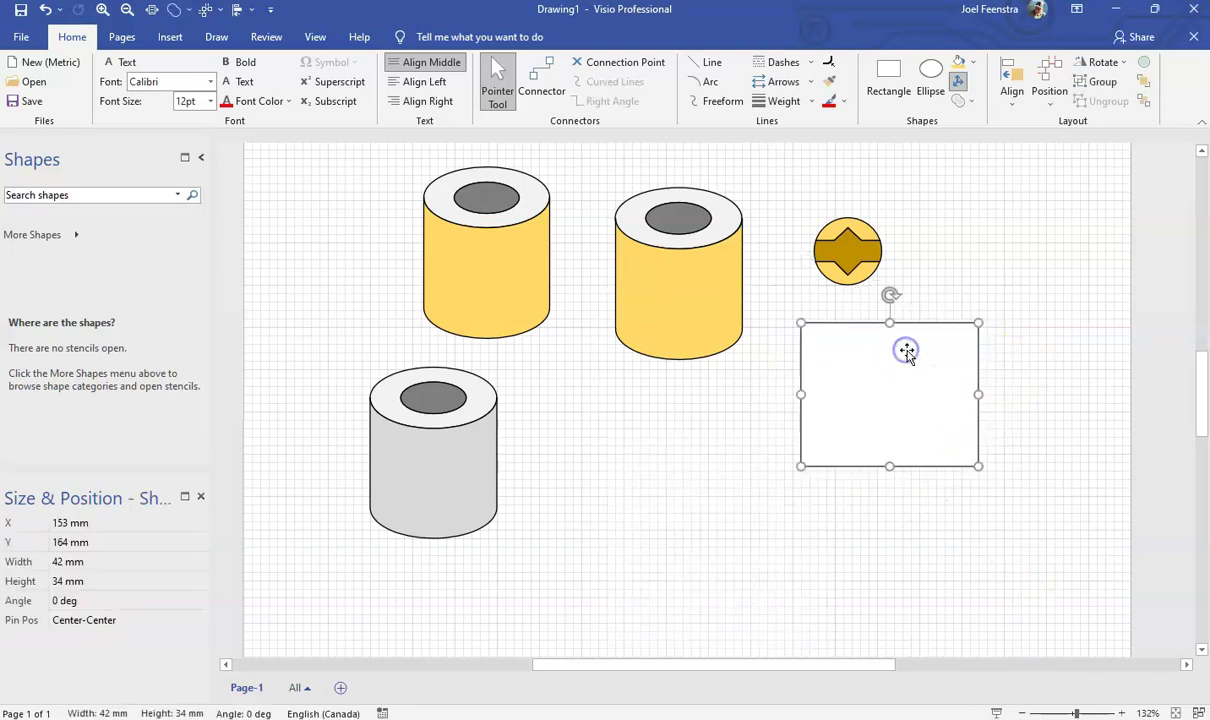
left_click(1031, 397)
left_click(873, 72)
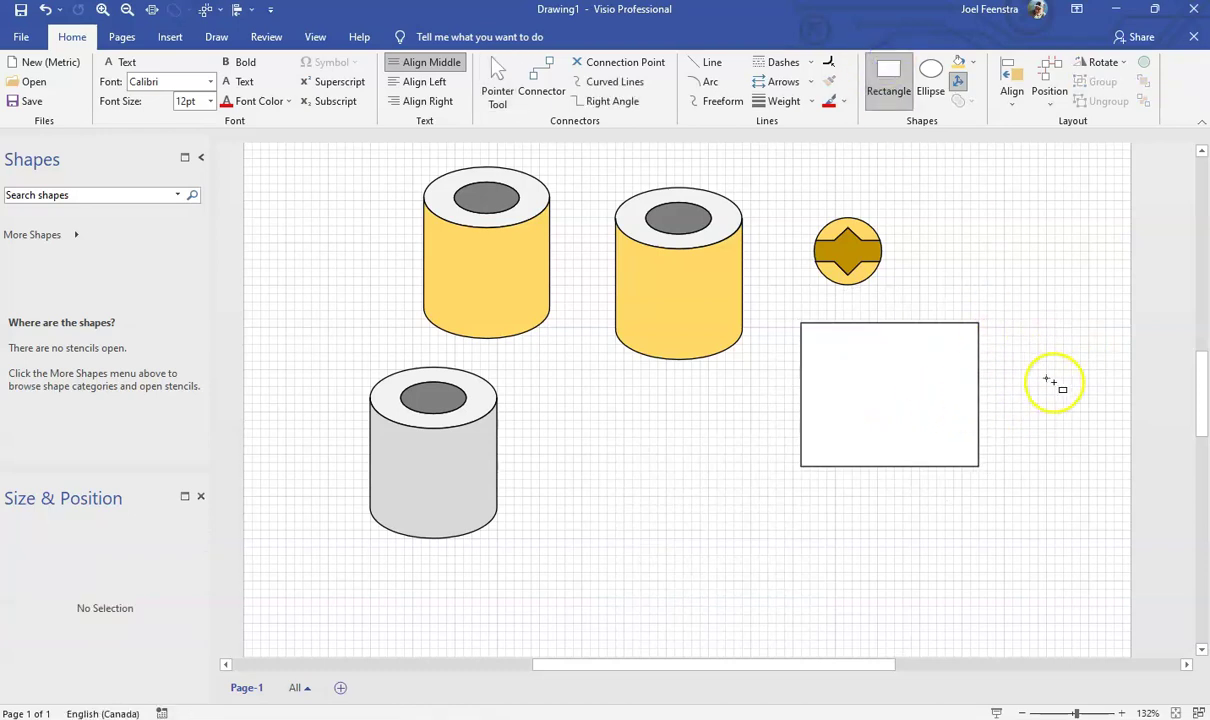
left_click_drag(1070, 362, 942, 402)
left_click_drag(1037, 375, 905, 387)
left_click(901, 507)
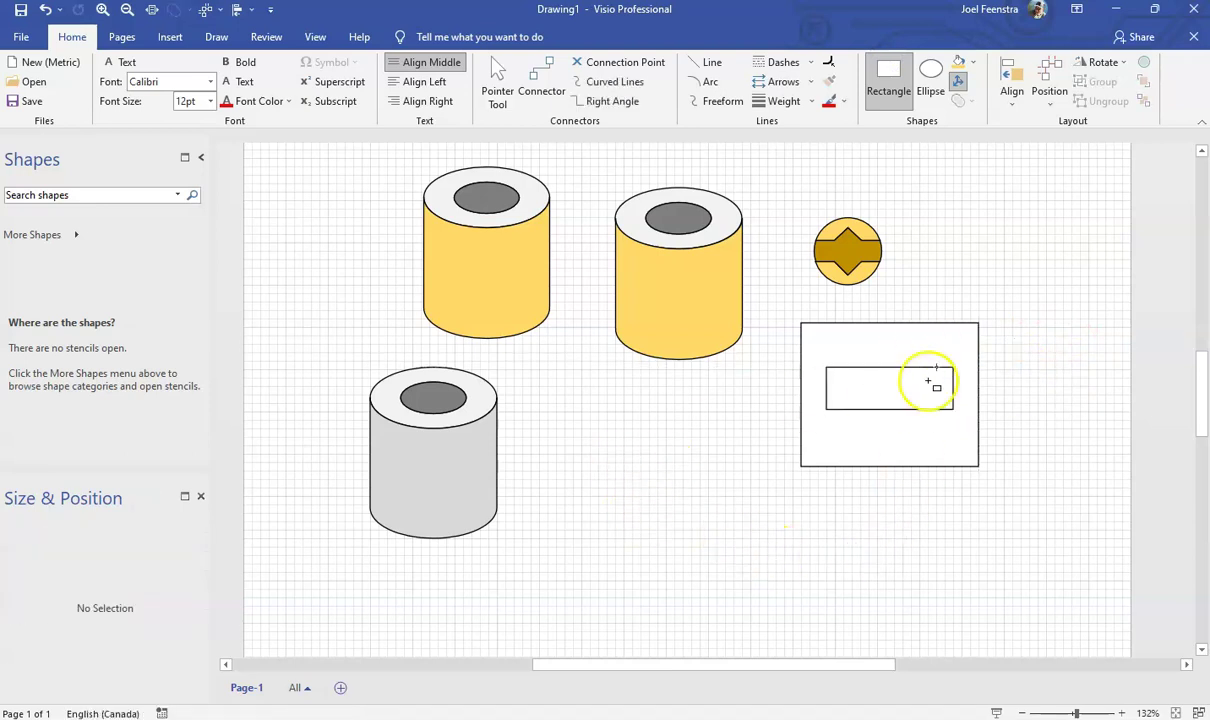
Draw a 40 mm square overlapping the large rectangle's lower-left corner and select both.
left_click_drag(624, 454, 794, 622)
left_click_drag(724, 521, 764, 517)
left_click(802, 486)
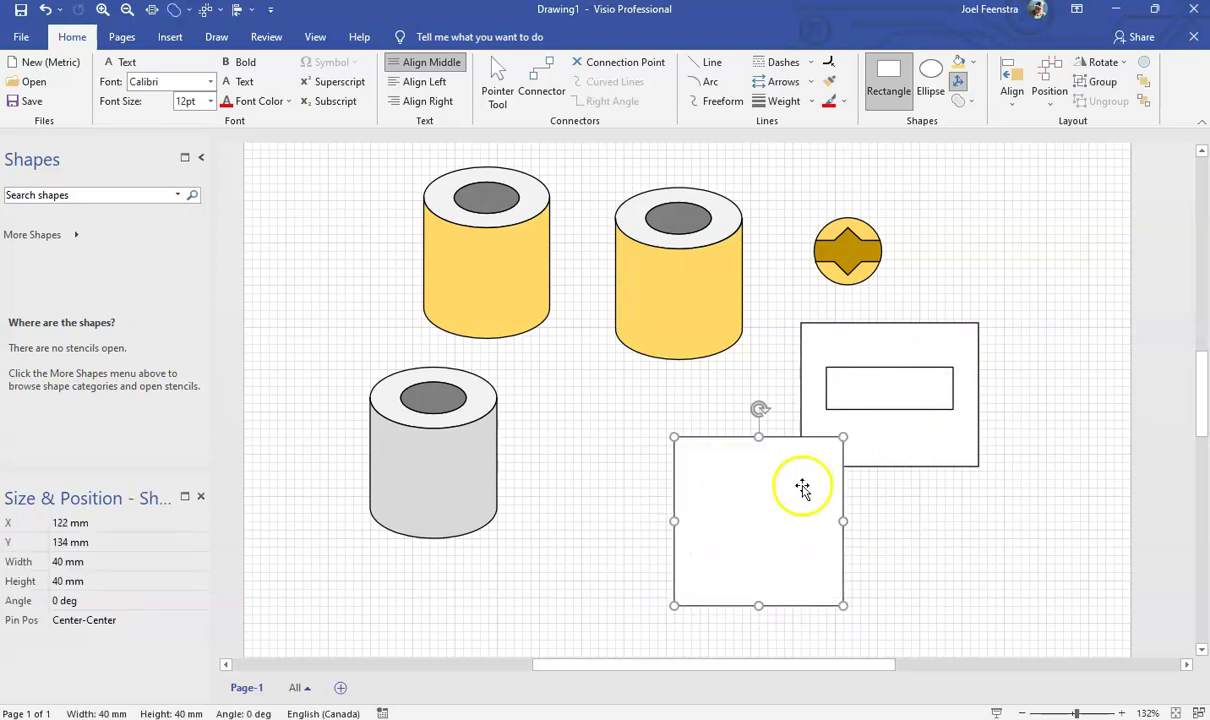
left_click(912, 458, "shift")
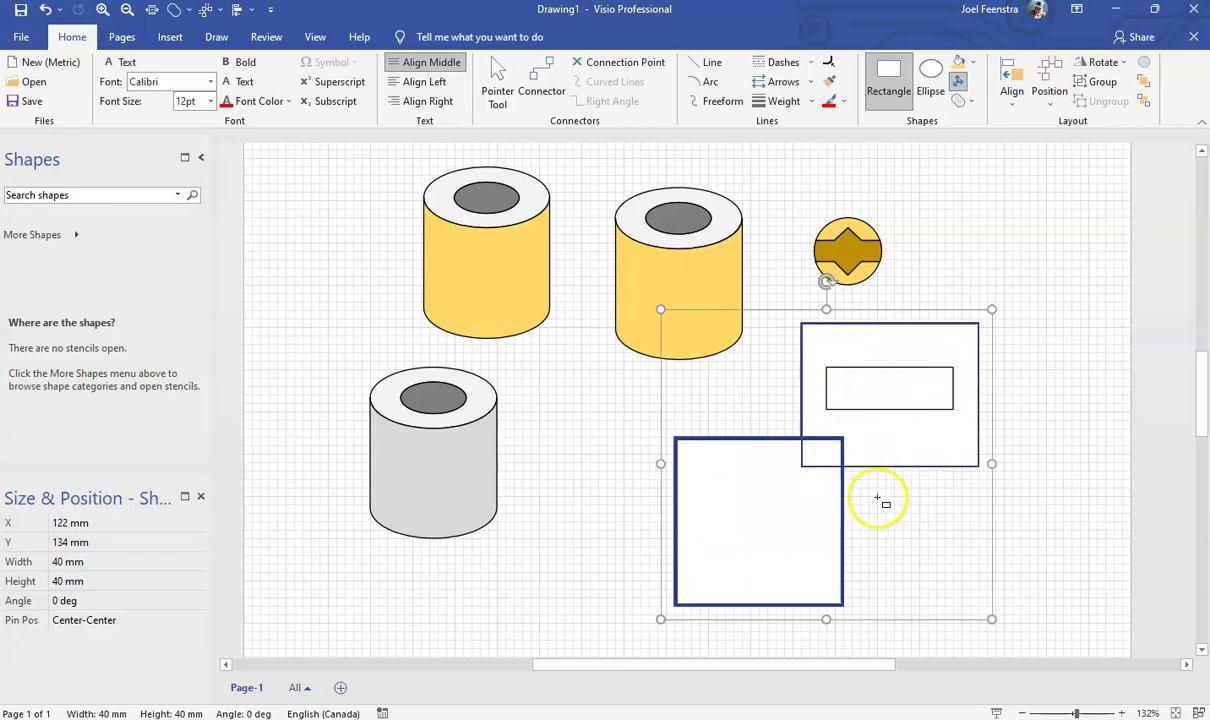
Union the square and large rectangle into one stepped 72 × 67 mm outline.
left_click(969, 101)
left_click(995, 121)
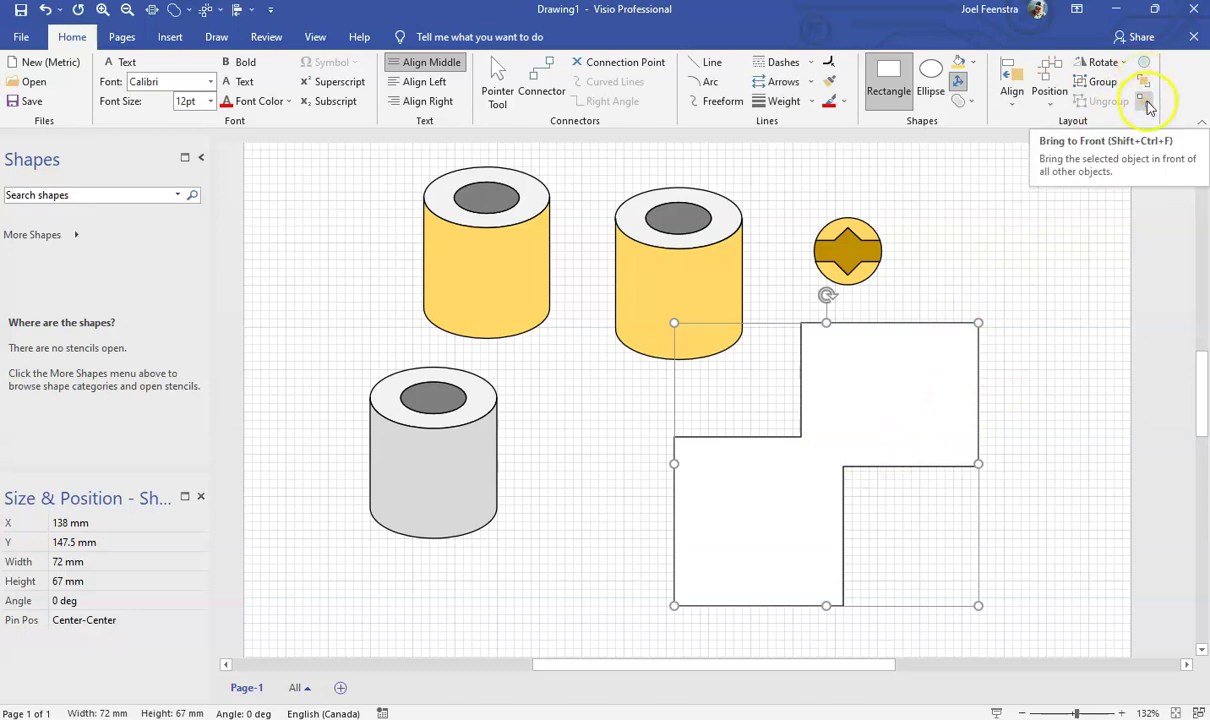
left_click(1016, 563)
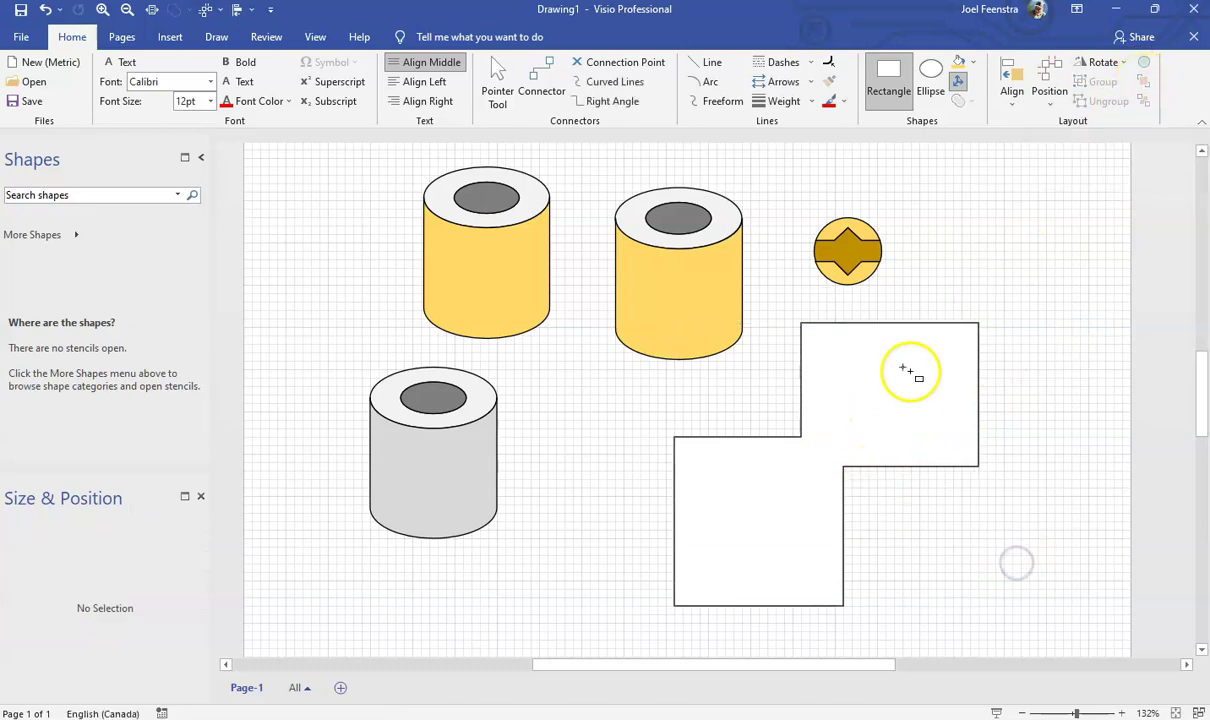
Send the stepped shape to the back so the 30 × 10 mm rectangle shows in front.
left_click(505, 80)
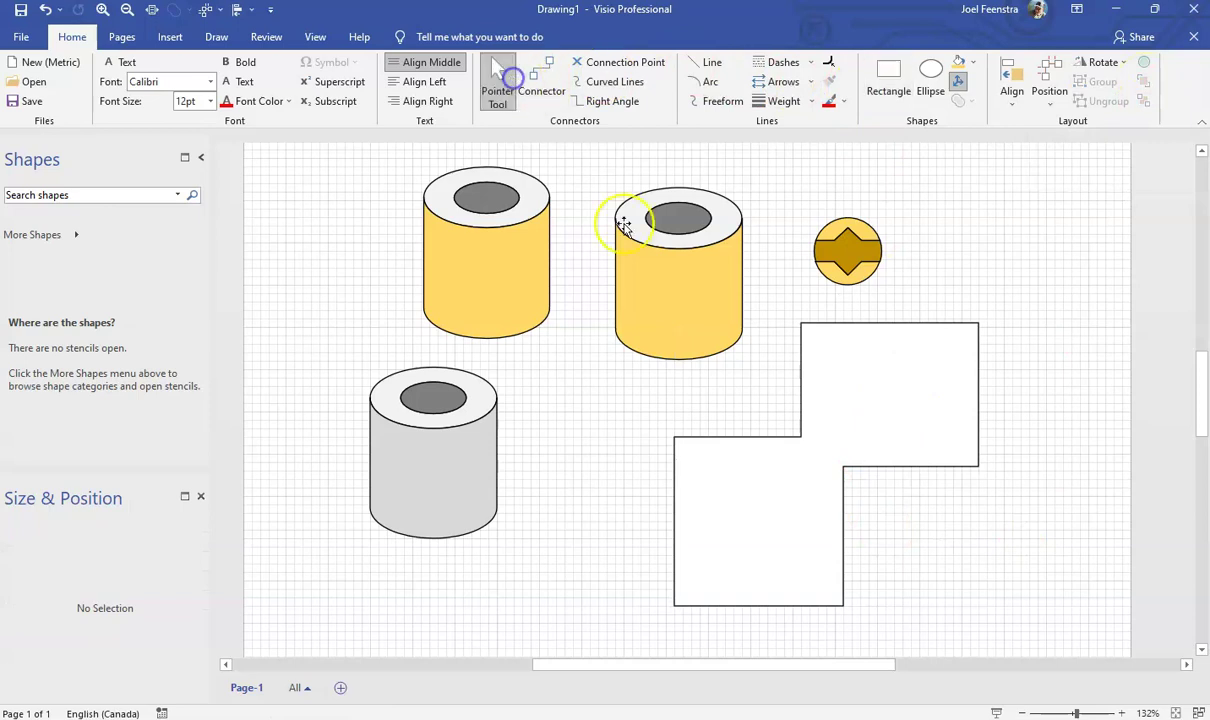
left_click(951, 381)
left_click(913, 386)
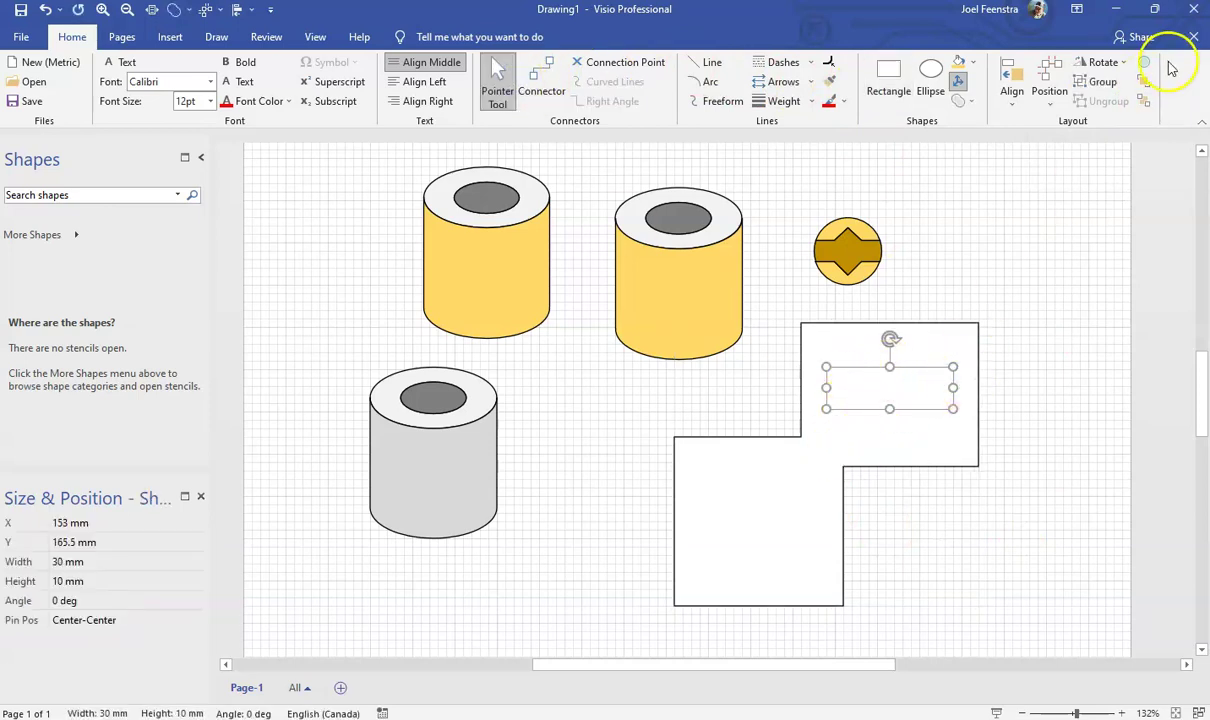
left_click(1065, 327)
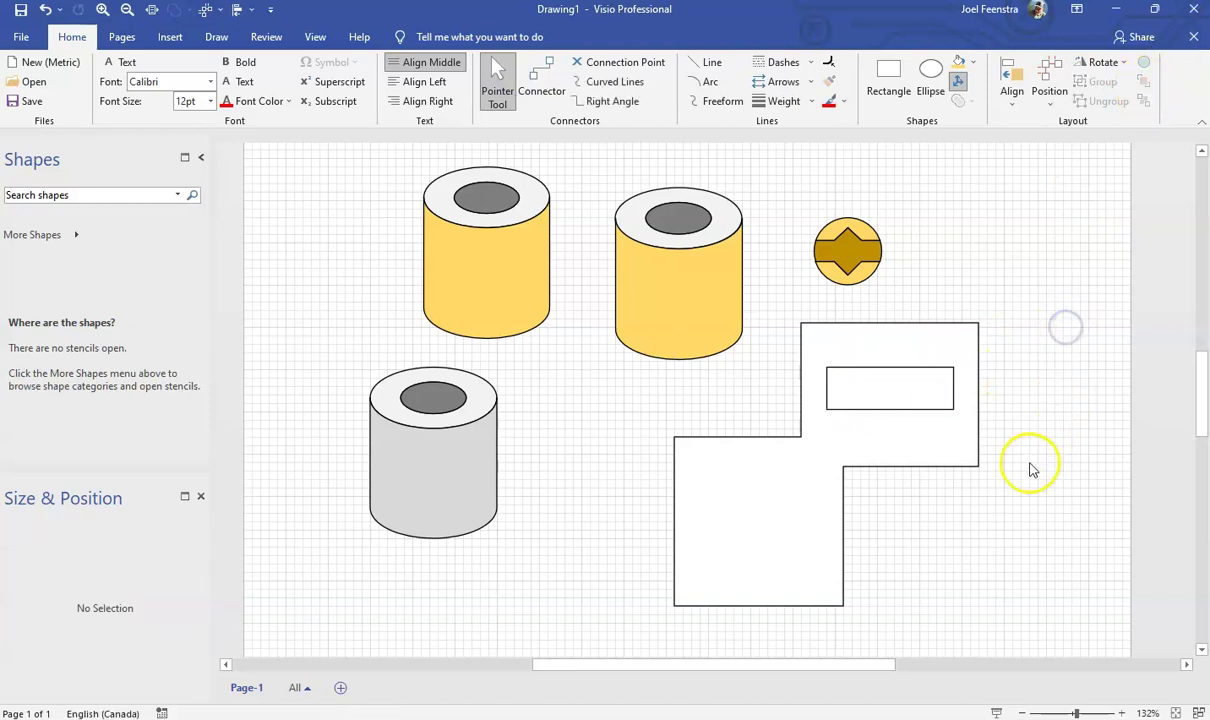
left_click(845, 344)
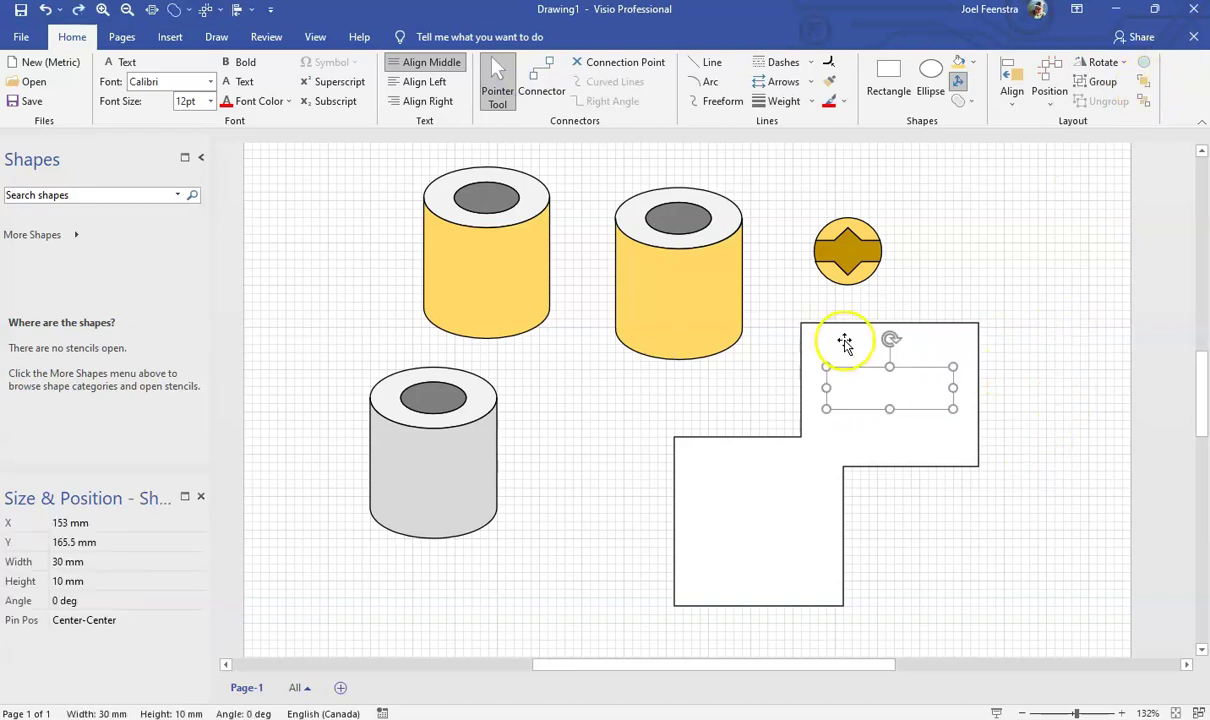
left_click(1013, 252)
left_click(940, 457)
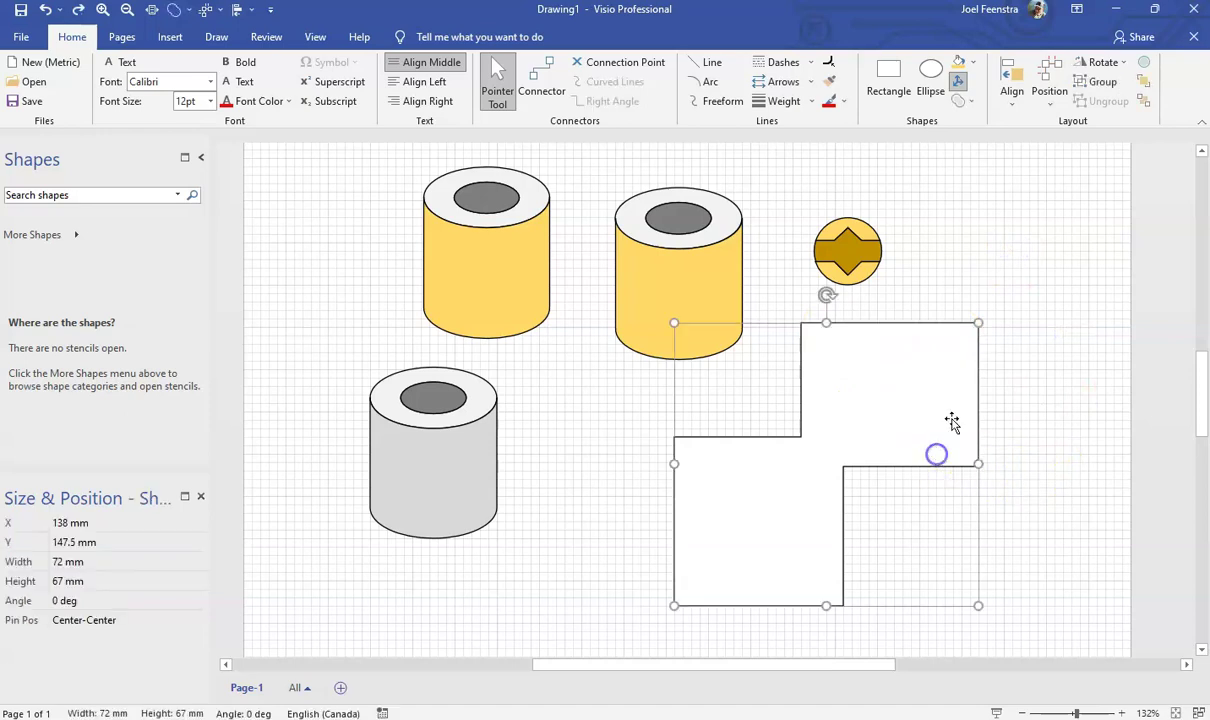
left_click(1145, 104)
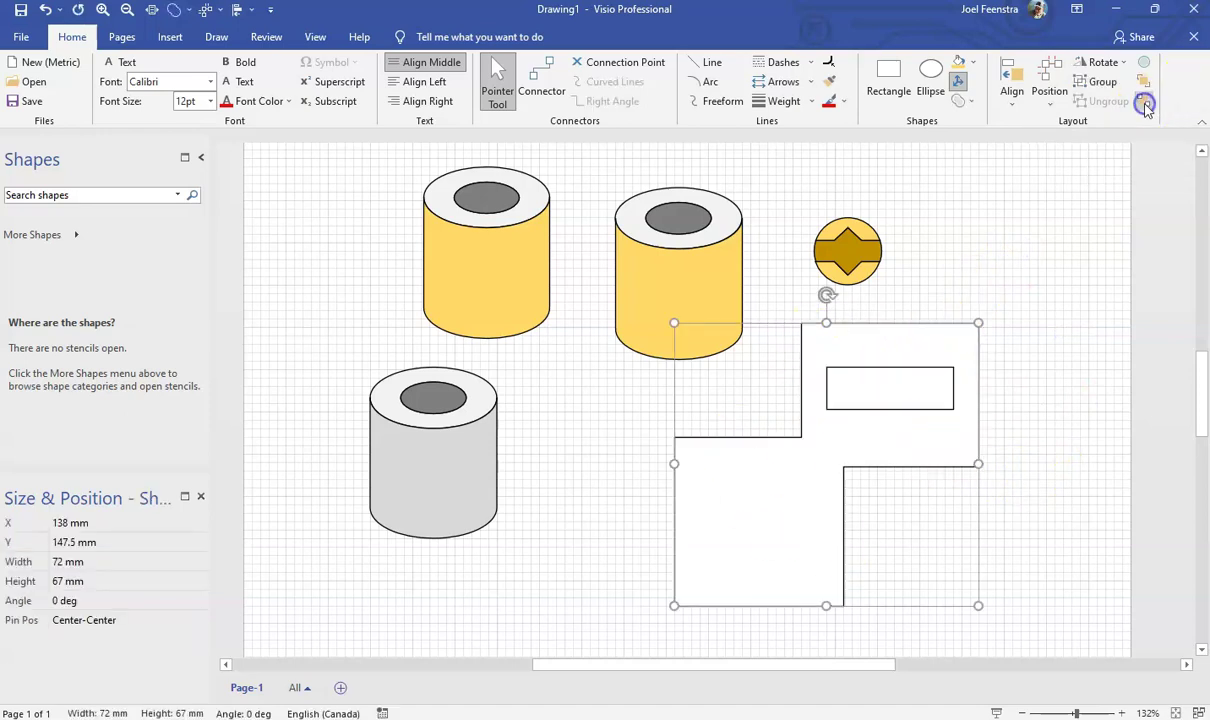
left_click(1015, 386)
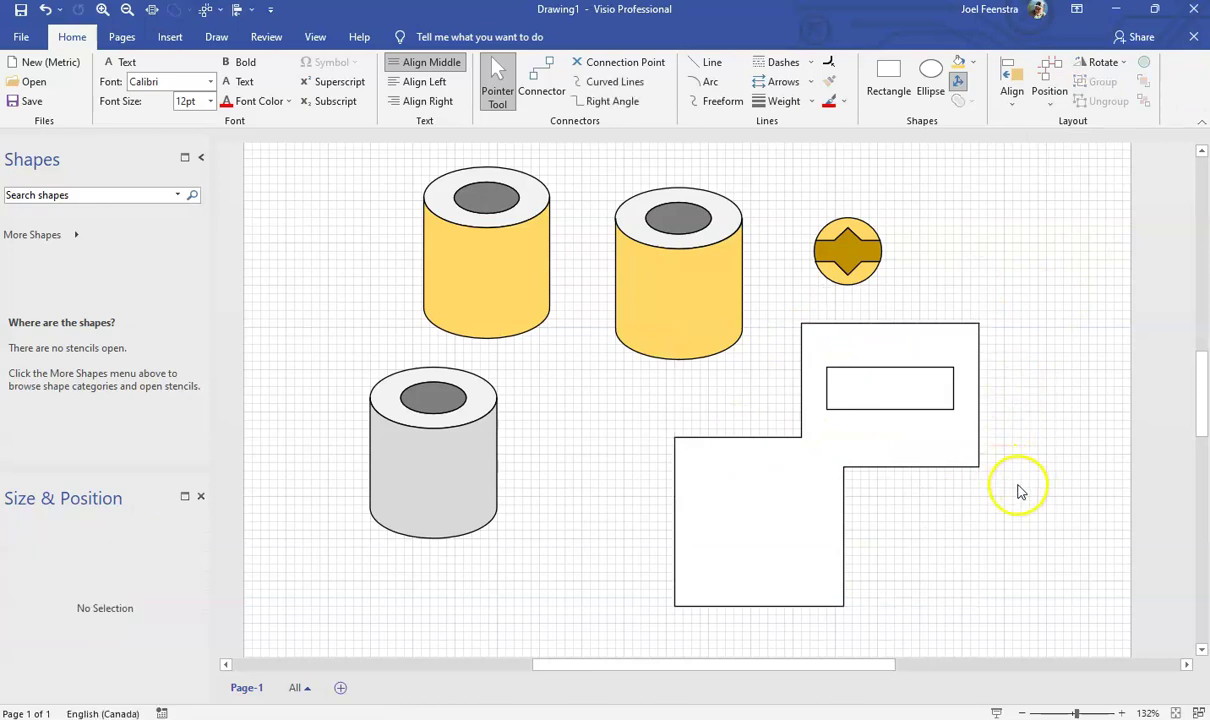